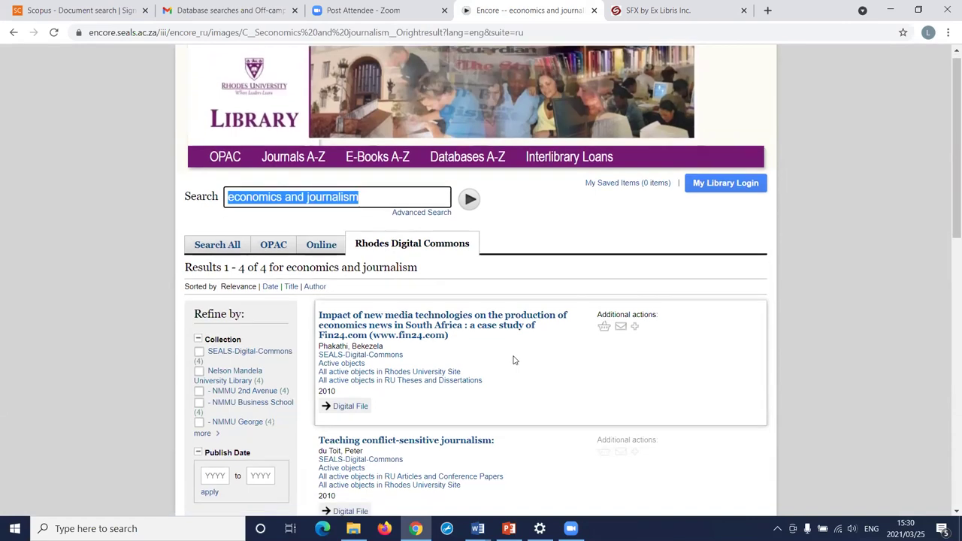
Open the digital file record of the thesis on new media technologies and economics news, and review its description and PDF download option
scroll(482, 278, down, 1)
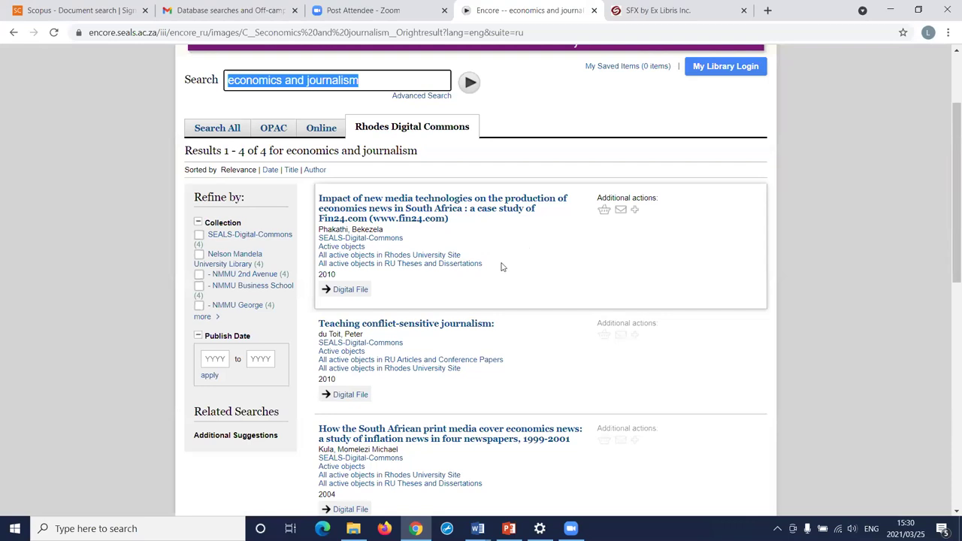
click(349, 292)
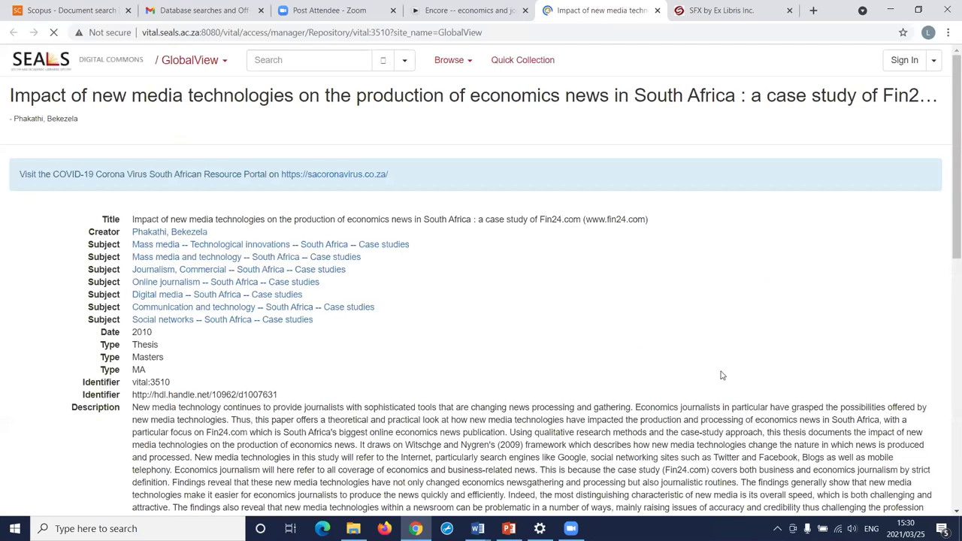
scroll(721, 350, down, 1)
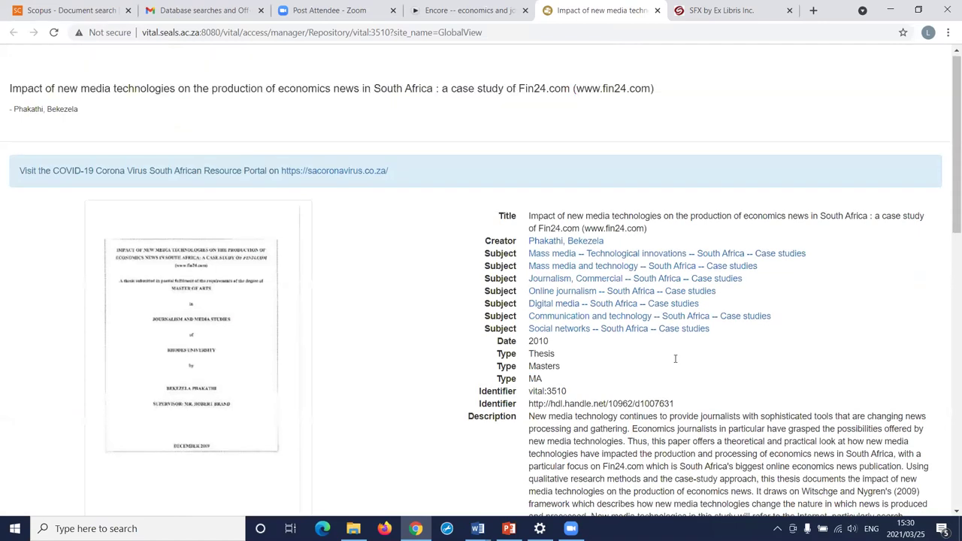
scroll(720, 352, down, 1)
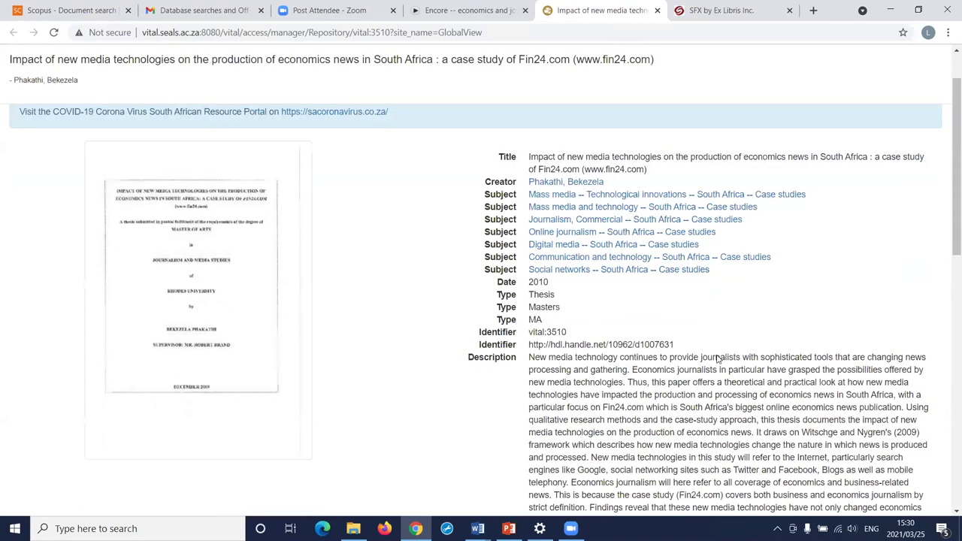
scroll(720, 357, down, 1)
scroll(389, 412, down, 10)
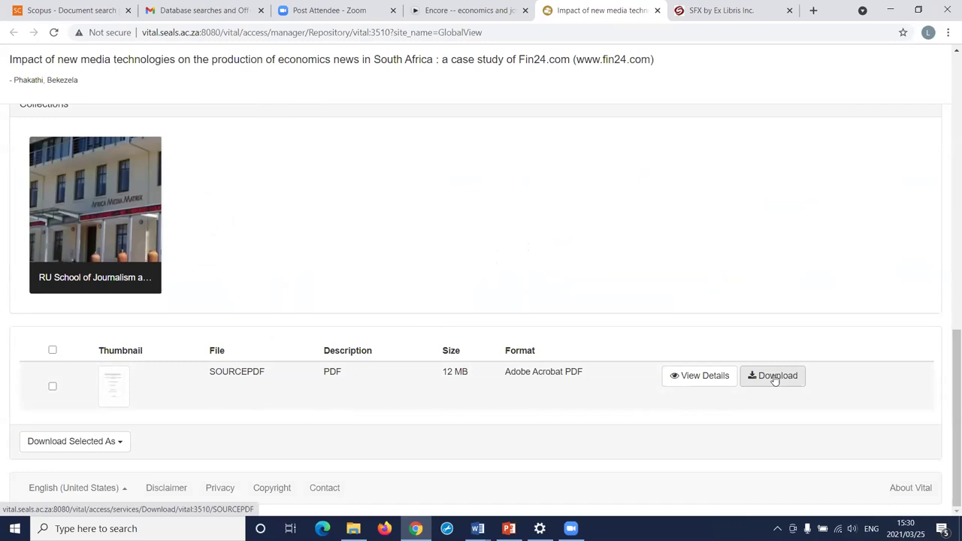
scroll(756, 369, up, 1)
scroll(757, 370, up, 1)
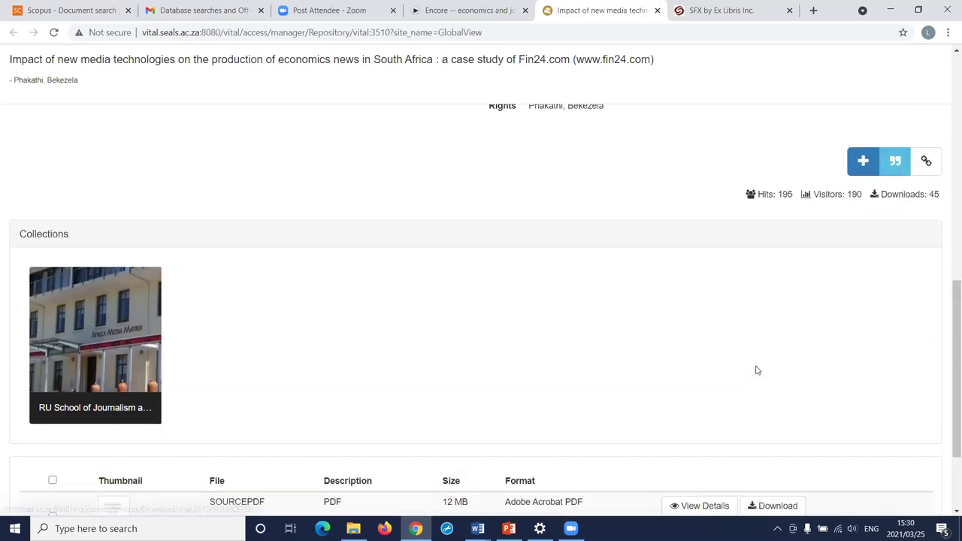
scroll(757, 370, up, 2)
scroll(337, 103, up, 2)
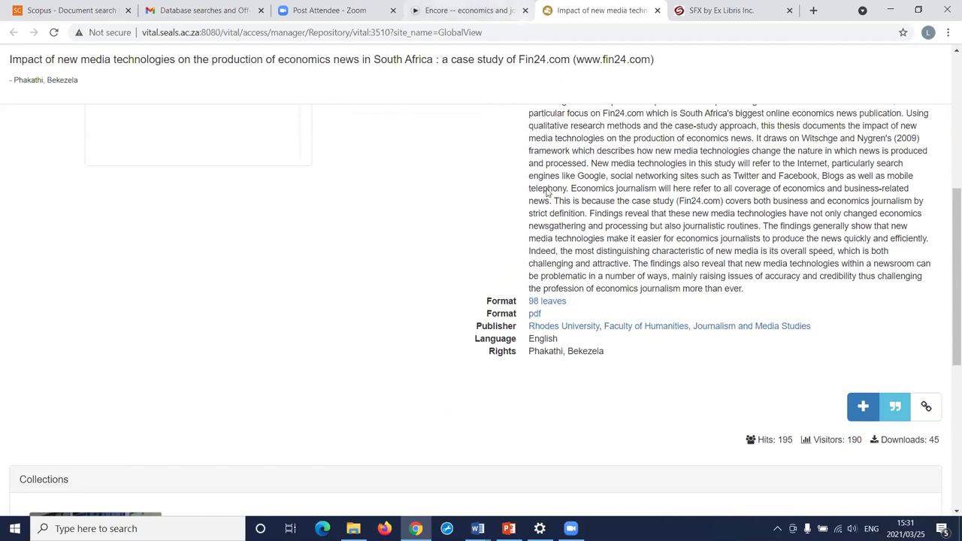
Return to the Rhodes Digital Commons results for economics and journalism and review the listed theses and refinement options
key(ctrl+shift+Tab)
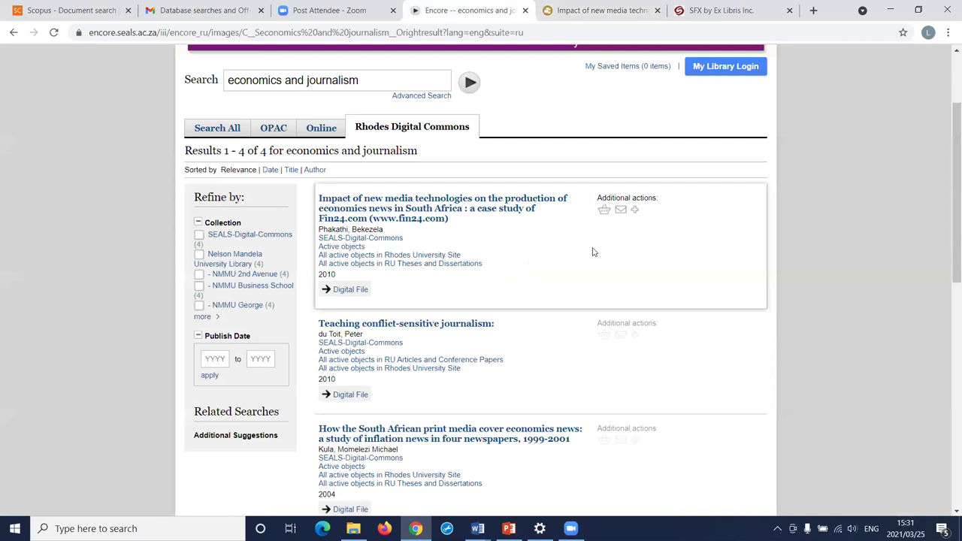
scroll(536, 273, down, 1)
scroll(447, 348, up, 3)
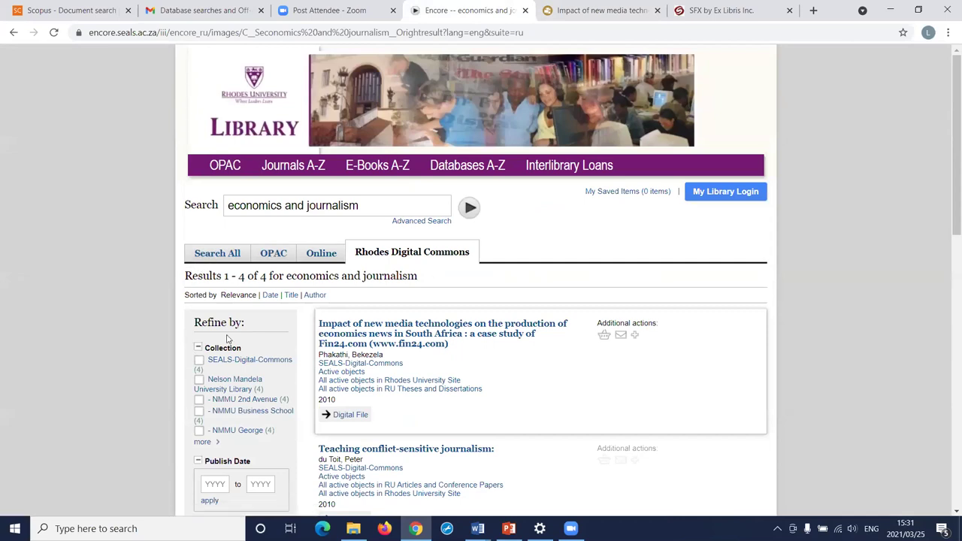
scroll(233, 252, down, 1)
scroll(233, 281, down, 3)
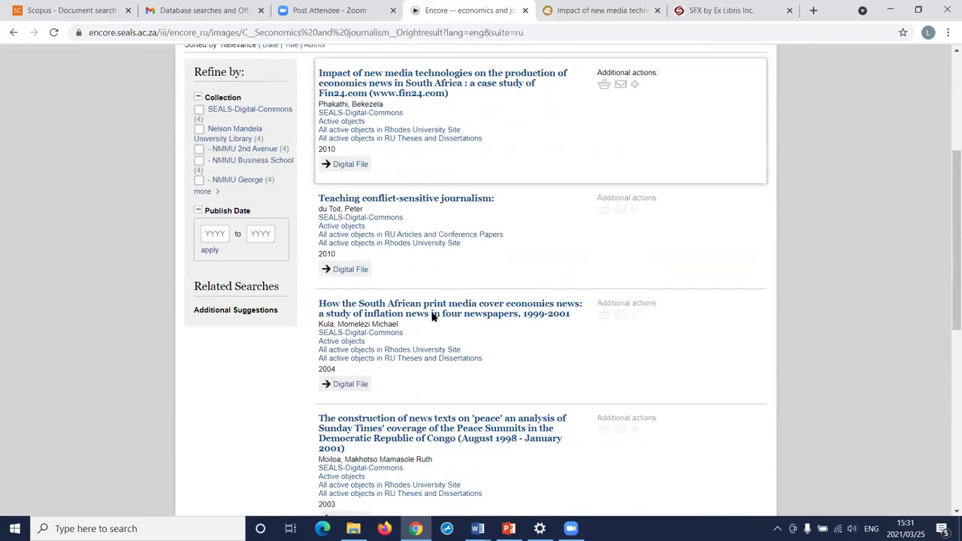
scroll(541, 319, up, 1)
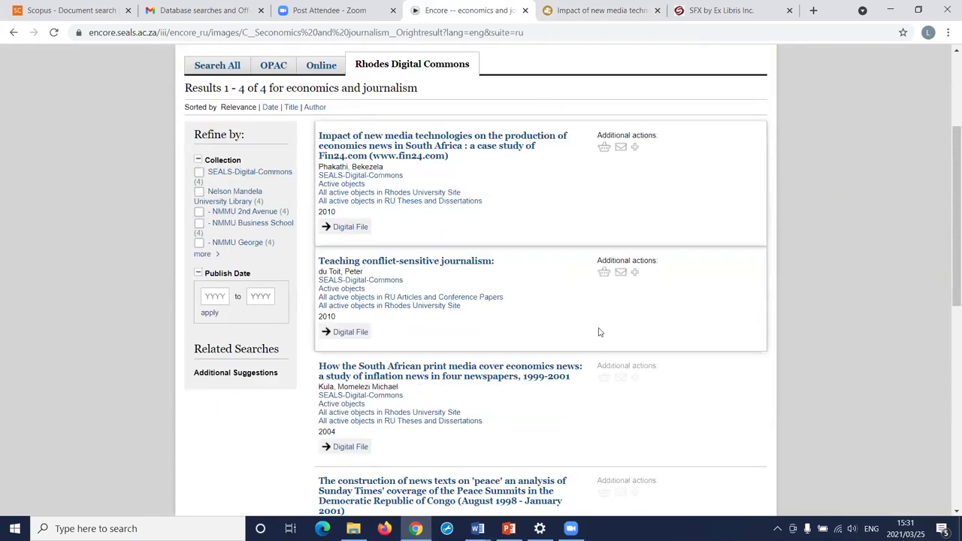
scroll(599, 332, up, 3)
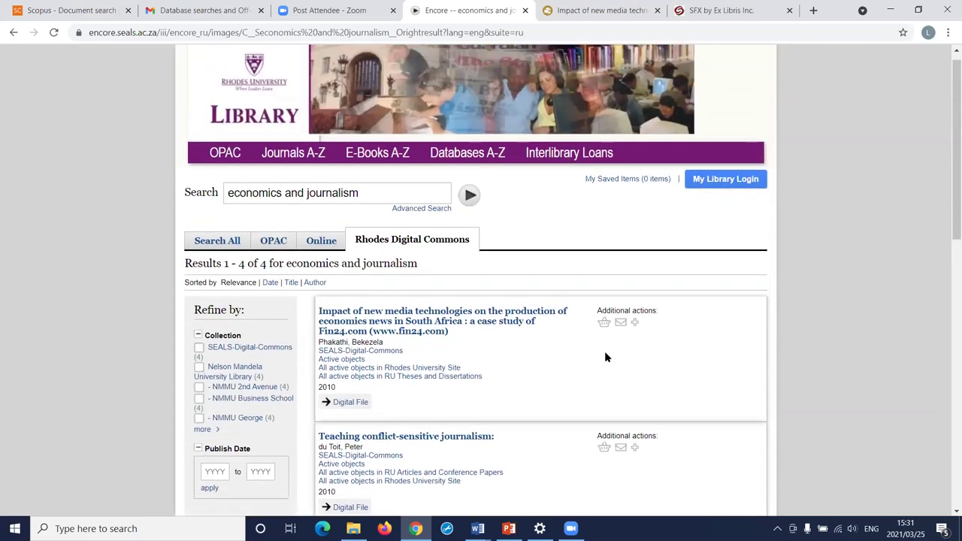
scroll(606, 357, up, 1)
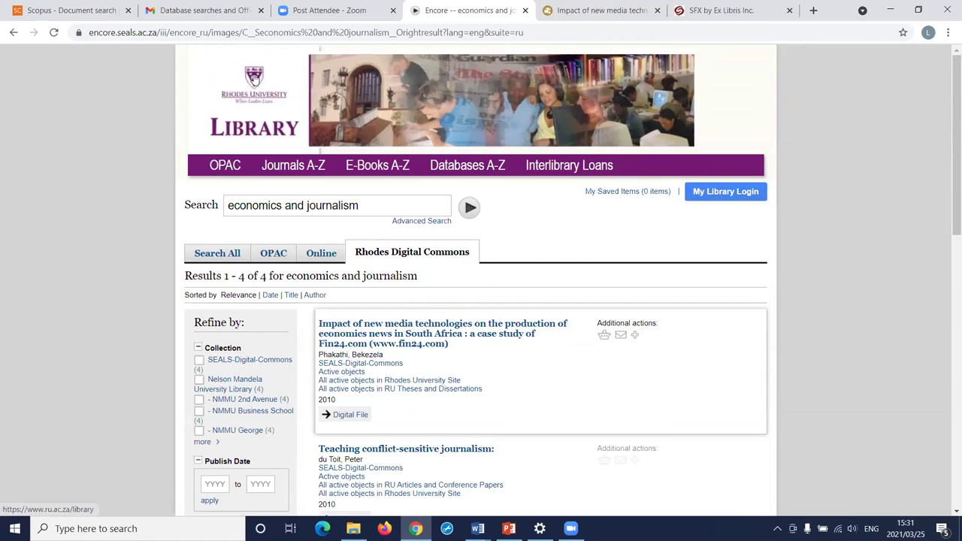
Go to the Rhodes University Library home page and open the alphabetical list of databases
click(254, 77)
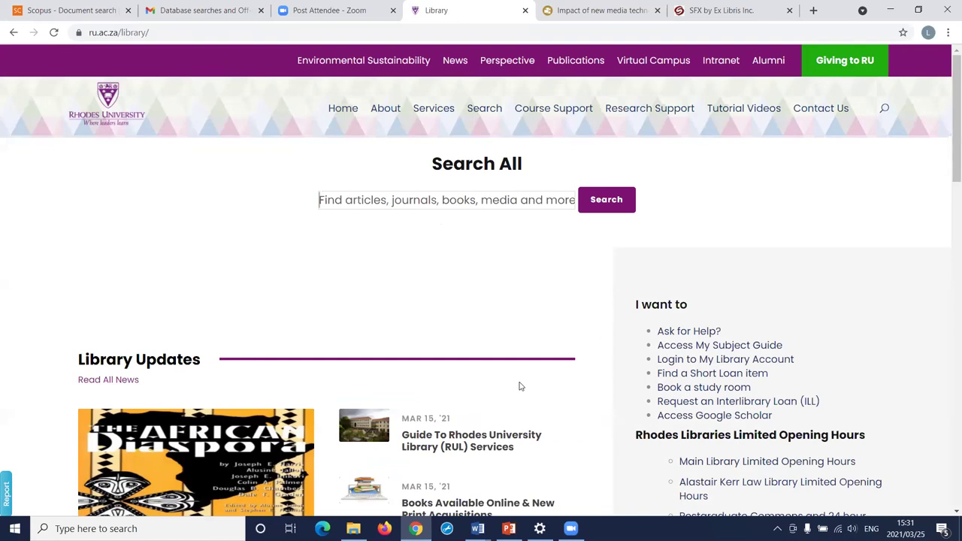
mouse_move(489, 114)
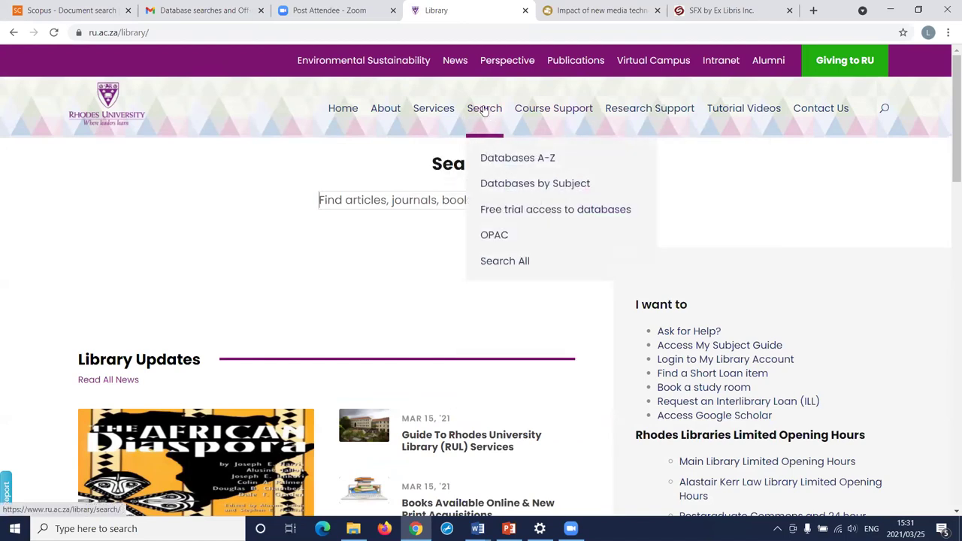
click(494, 235)
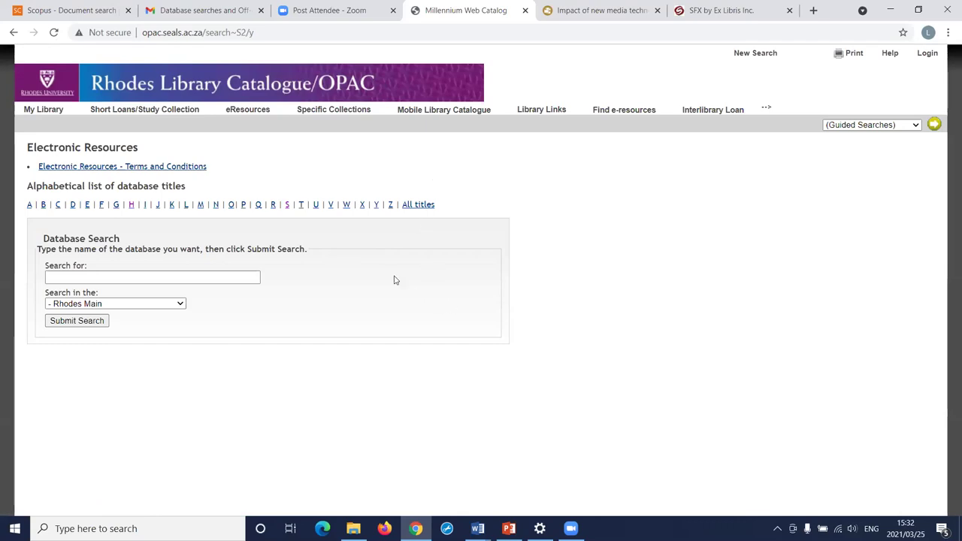
Return to the library home page, access the subject guides and list all guides
click(47, 78)
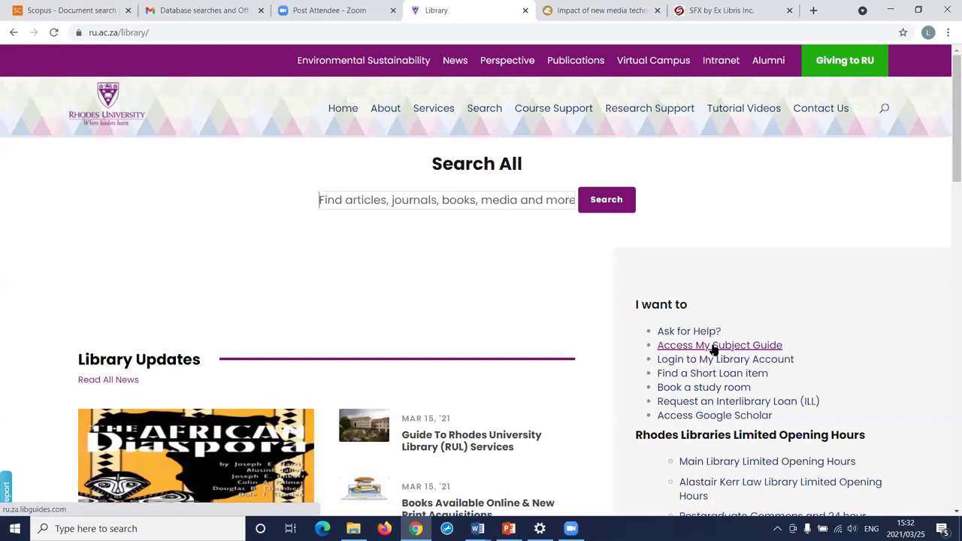
click(714, 348)
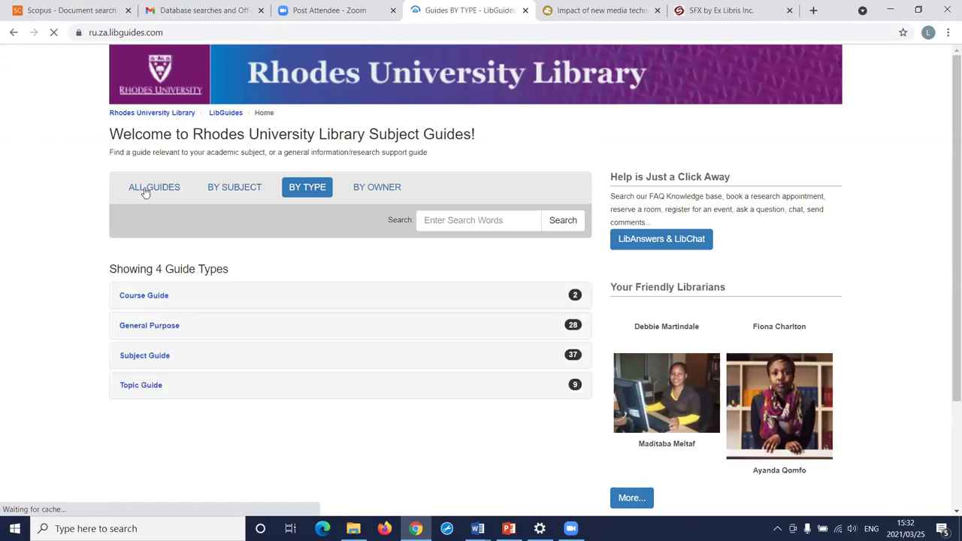
click(147, 190)
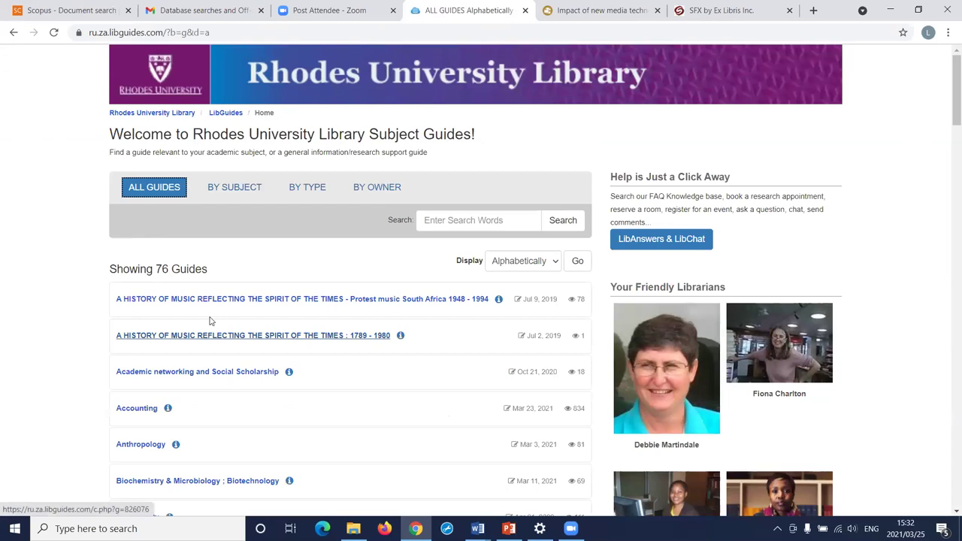
Find and open the Journalism and Media Studies guide in the alphabetical guide list
scroll(173, 288, down, 2)
scroll(173, 300, down, 3)
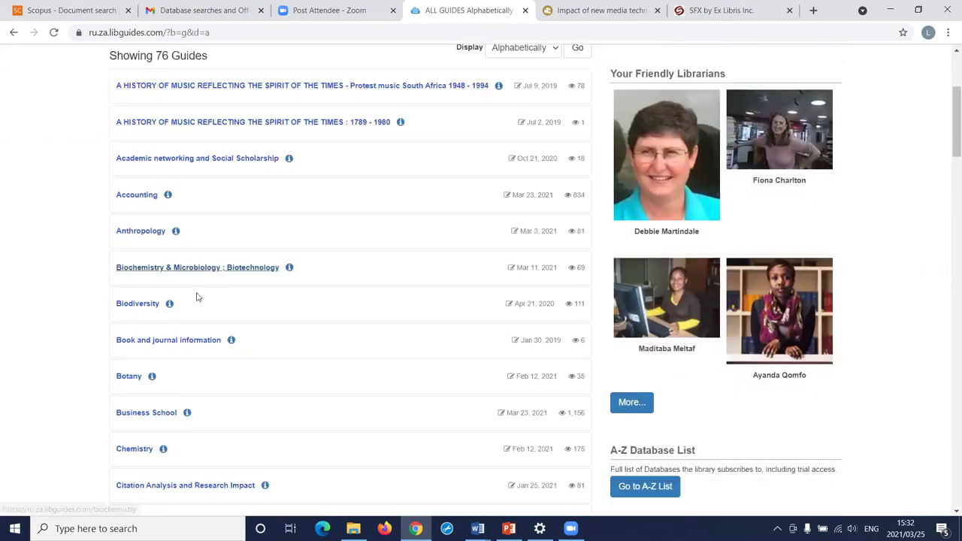
scroll(256, 335, down, 8)
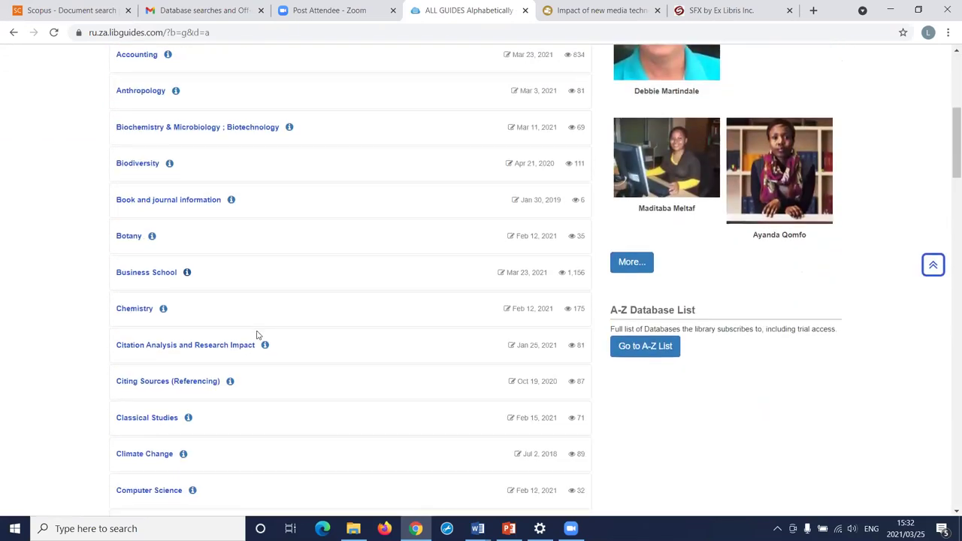
scroll(257, 335, down, 7)
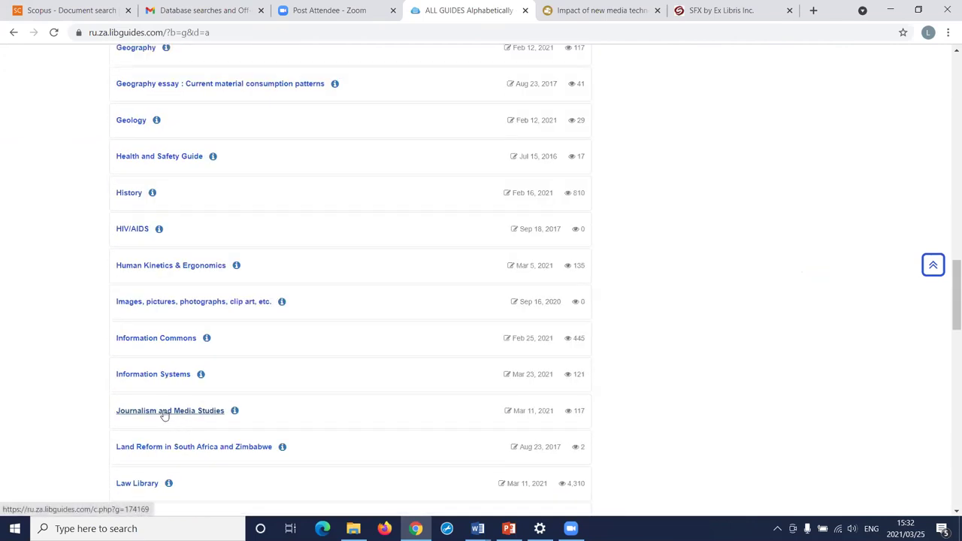
click(165, 413)
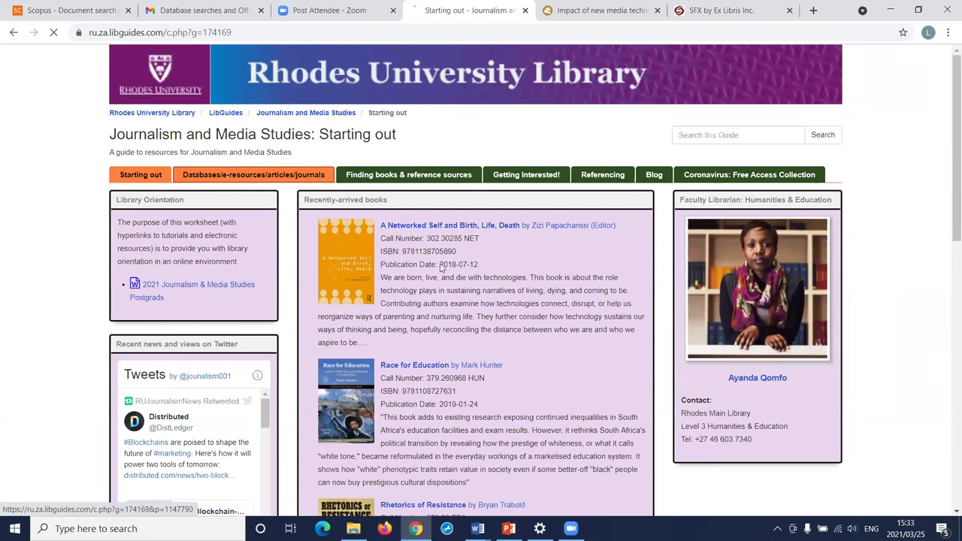
Open the guide's Databases/e-resources/articles/journals page and look through the listed databases and NewsBank resources
click(256, 176)
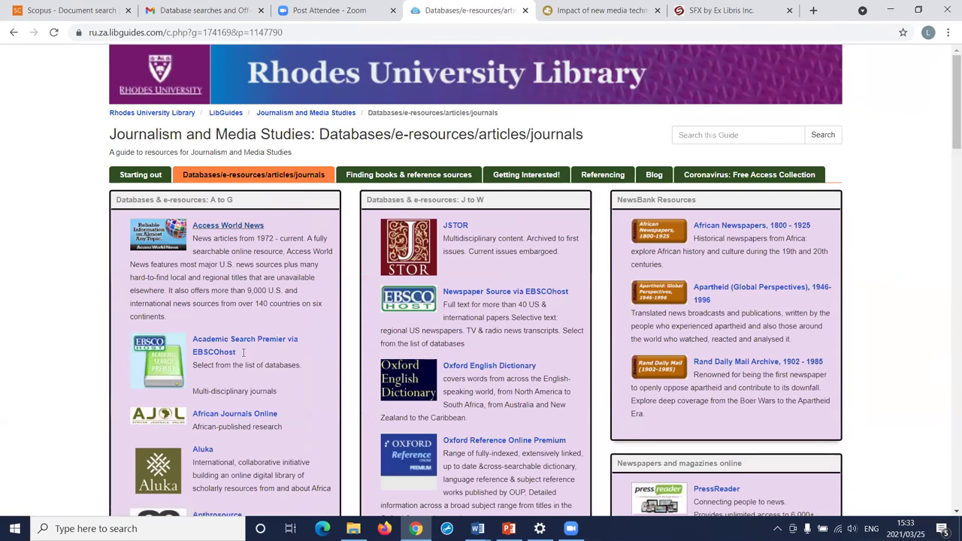
scroll(218, 374, down, 4)
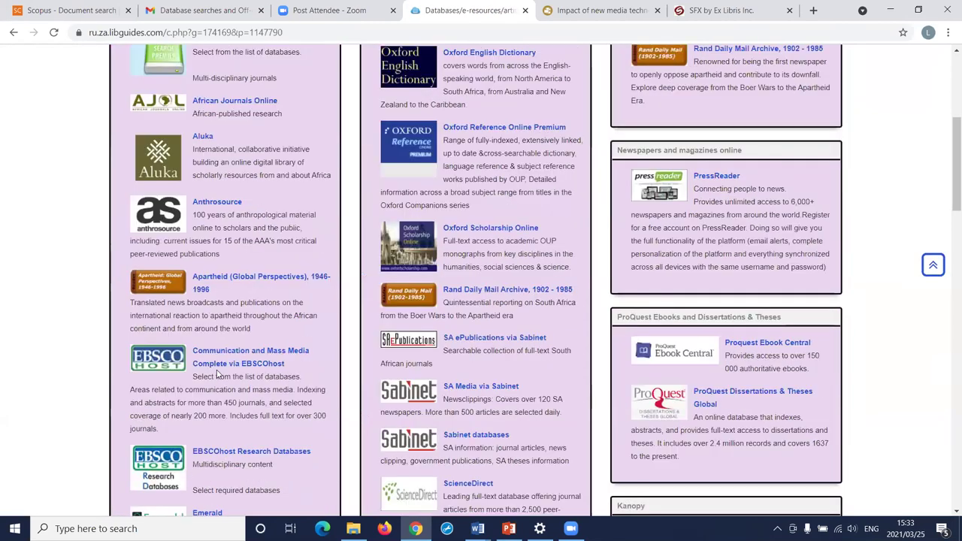
scroll(218, 374, down, 2)
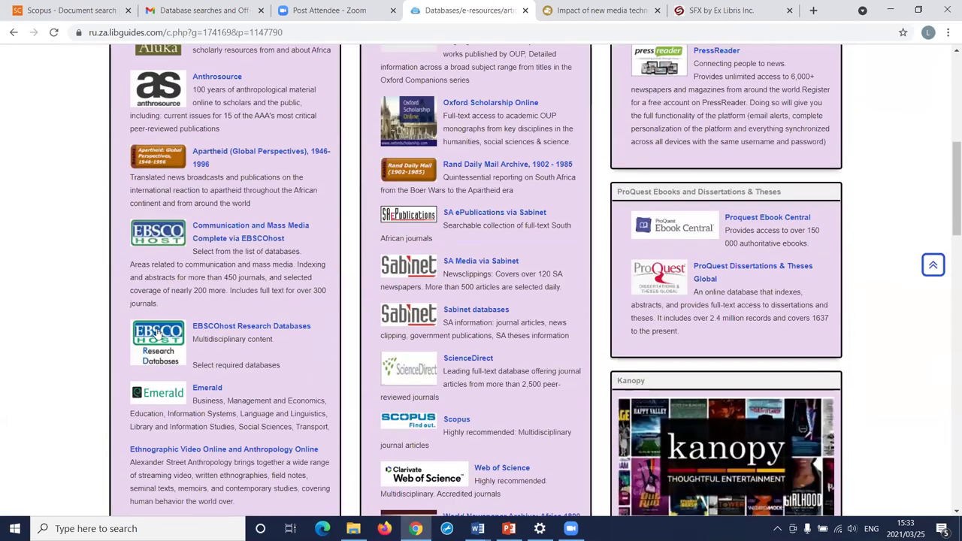
scroll(386, 264, up, 3)
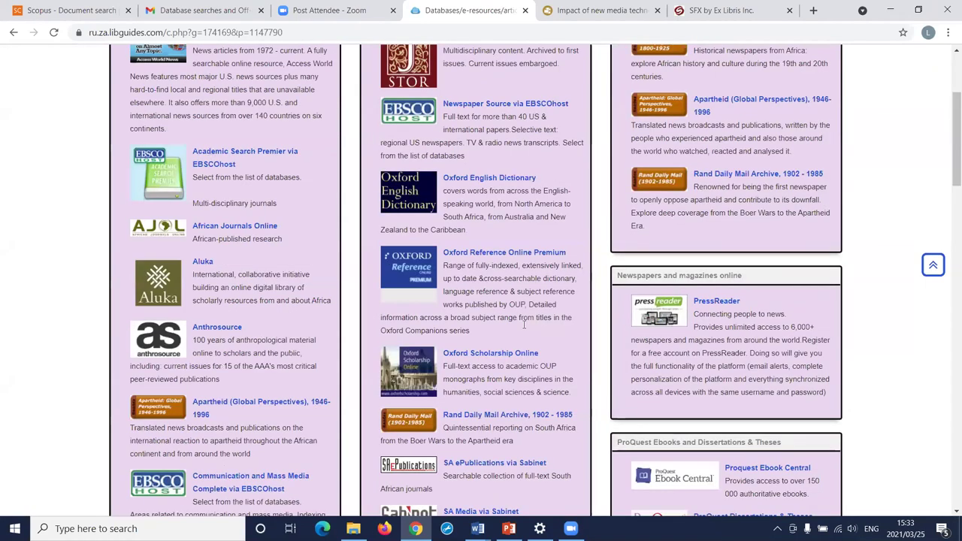
scroll(575, 315, up, 3)
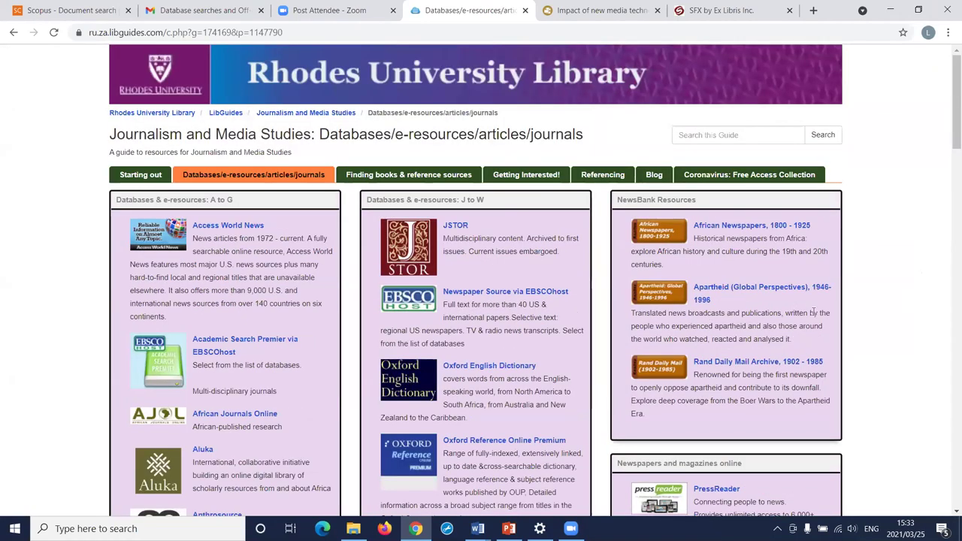
scroll(498, 283, down, 1)
scroll(656, 260, down, 1)
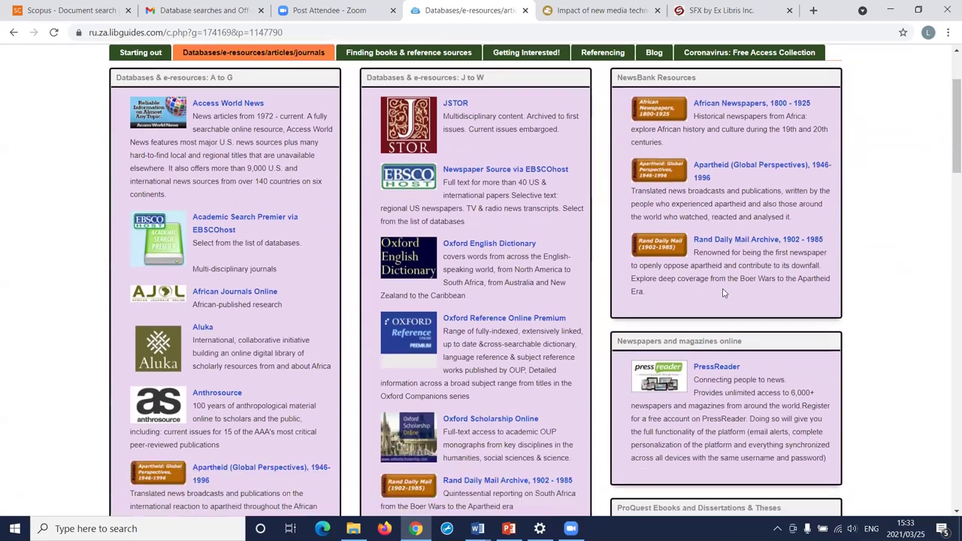
Open PressReader from the online newspapers and magazines resources, view its publications and return to the guide
scroll(733, 310, down, 1)
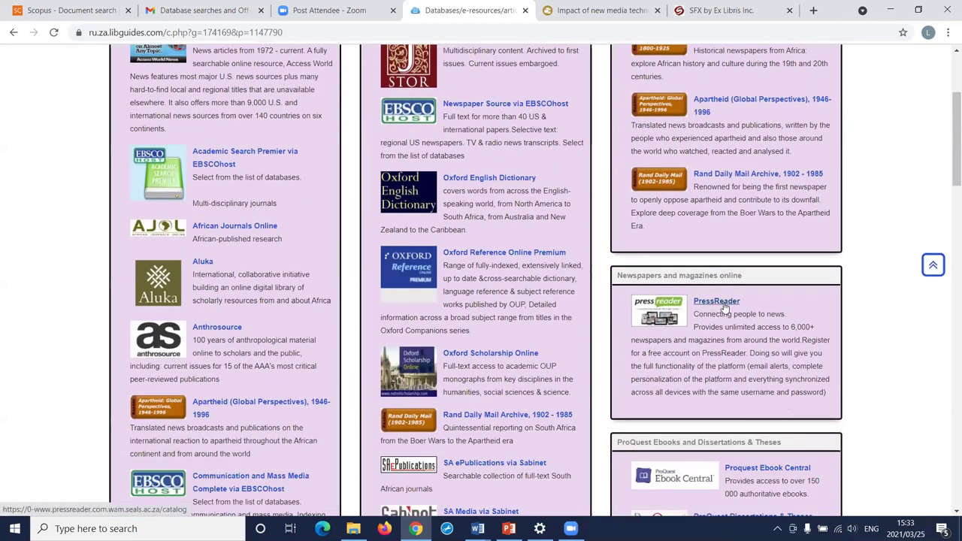
click(717, 302)
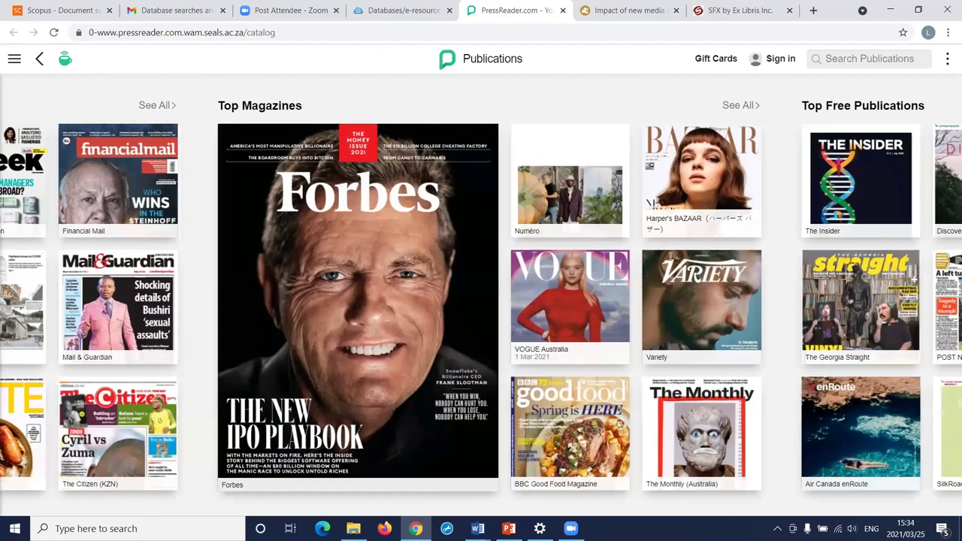
key(ctrl+shift+Tab)
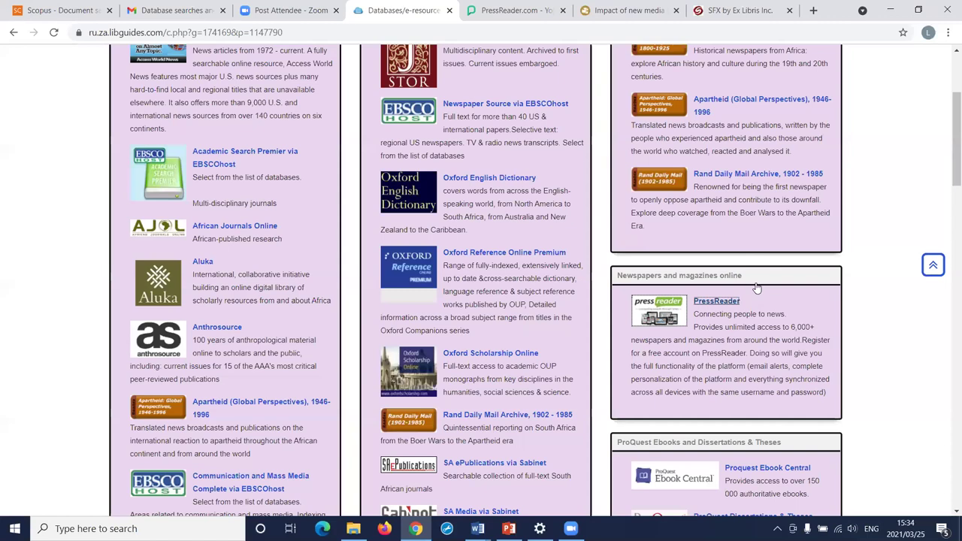
Open ProQuest Dissertations & Theses Global from the guide and follow its catalogue record to the database's search page
scroll(774, 283, down, 2)
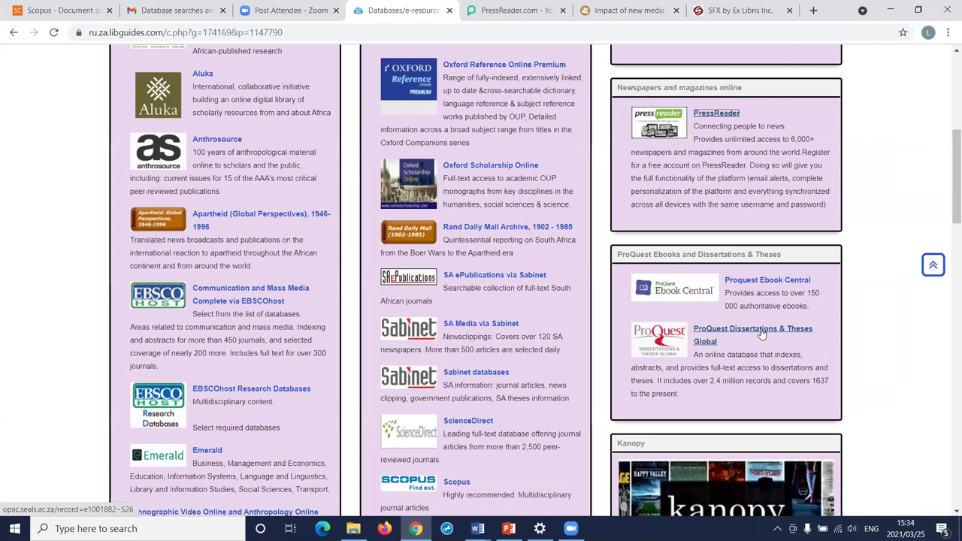
click(659, 338)
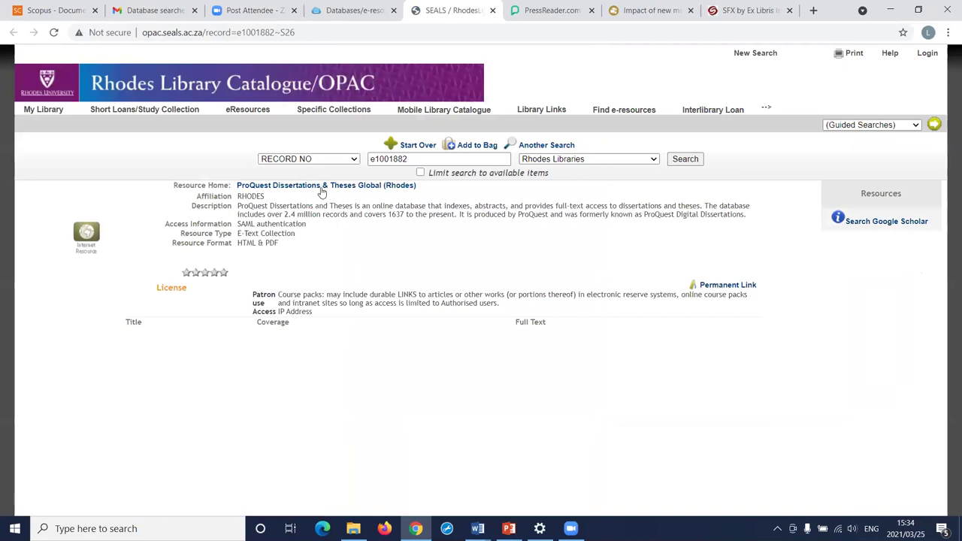
click(325, 186)
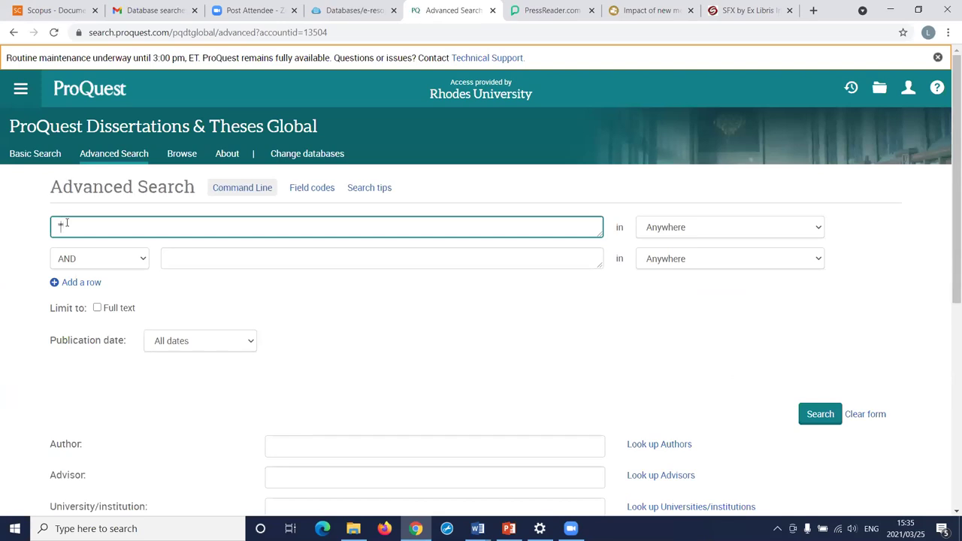
Run an advanced search for "african literature" AND "oral tradition", leaving both terms set to match anywhere
text(african litera)
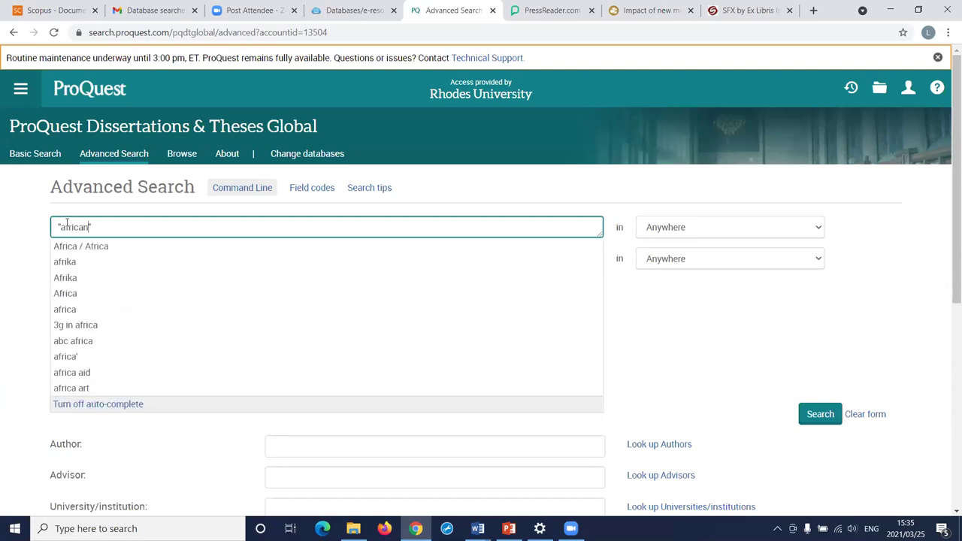
text(ture)
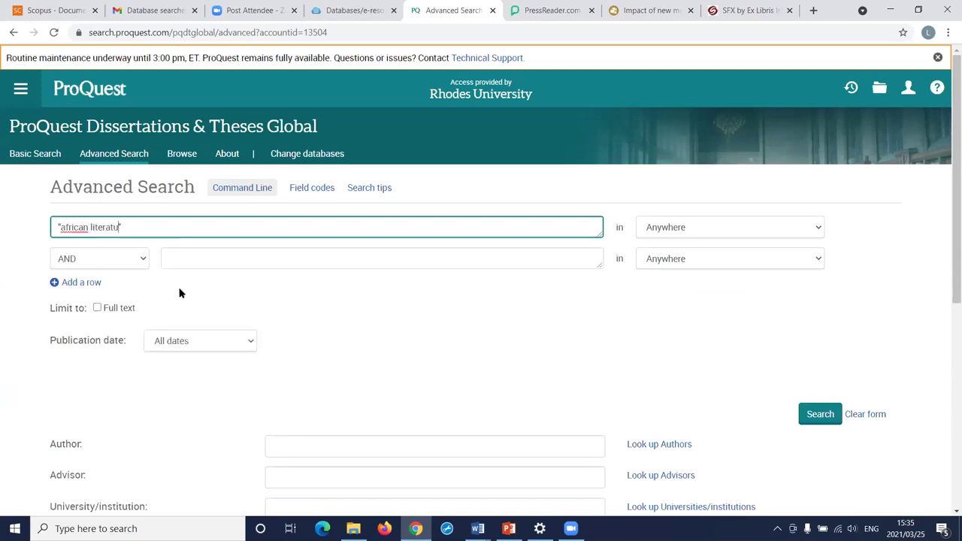
key(Tab)
key(Tab)
key(Tab)
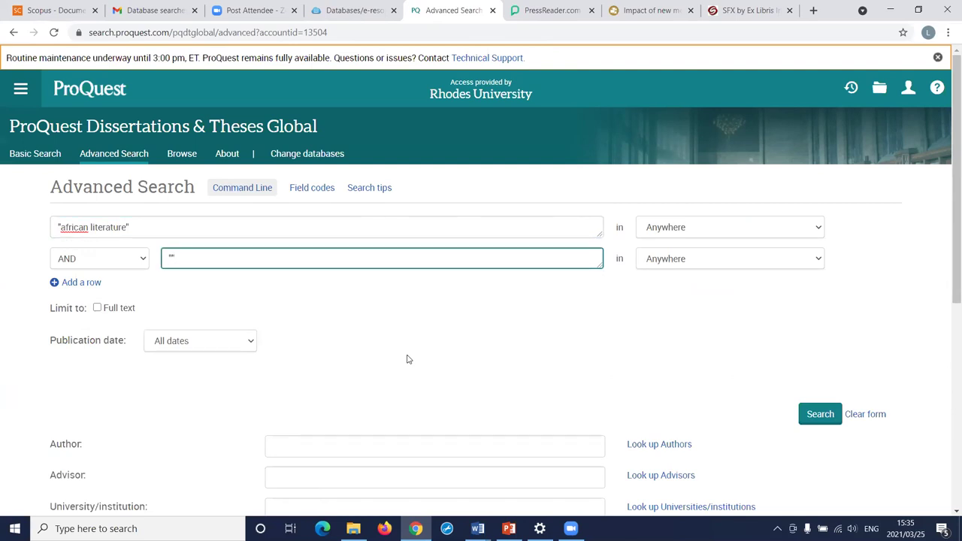
text("oral tradition)
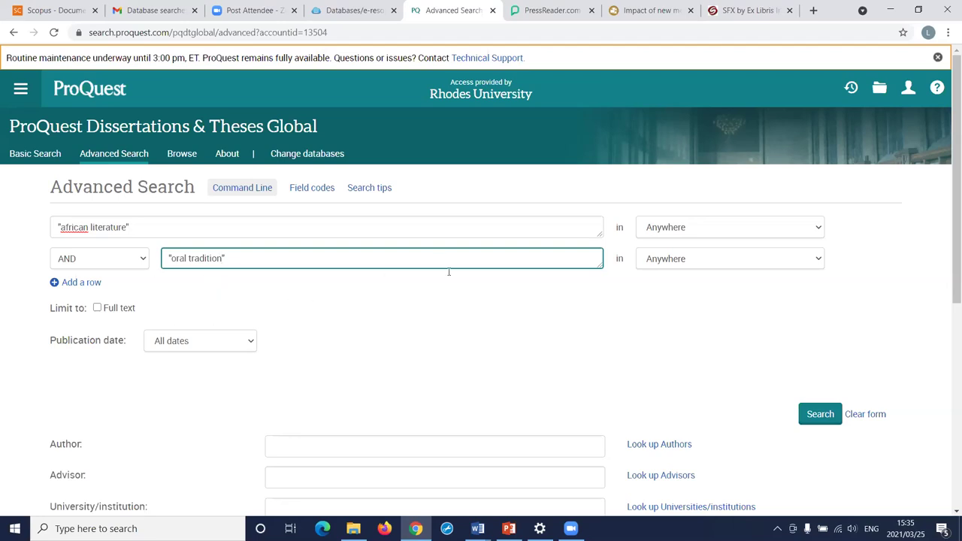
click(815, 416)
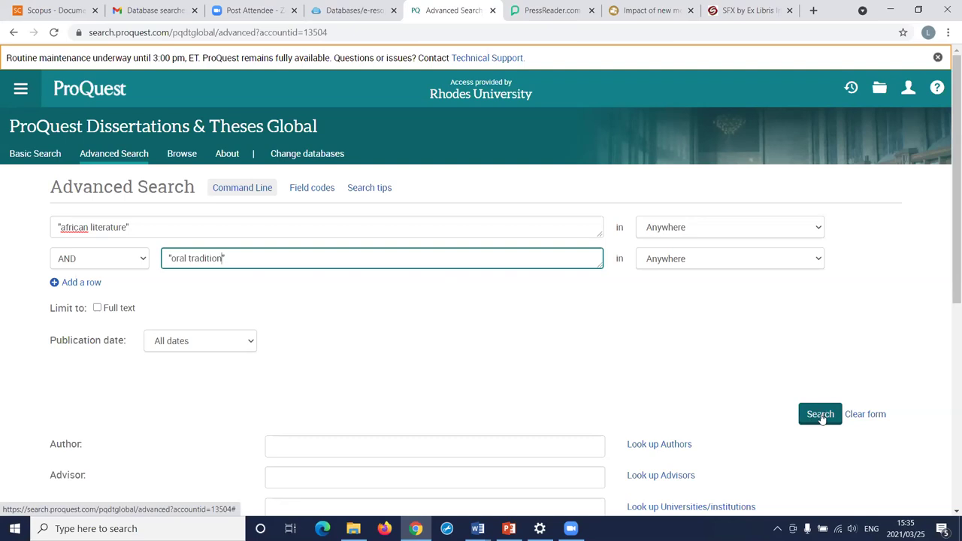
click(821, 418)
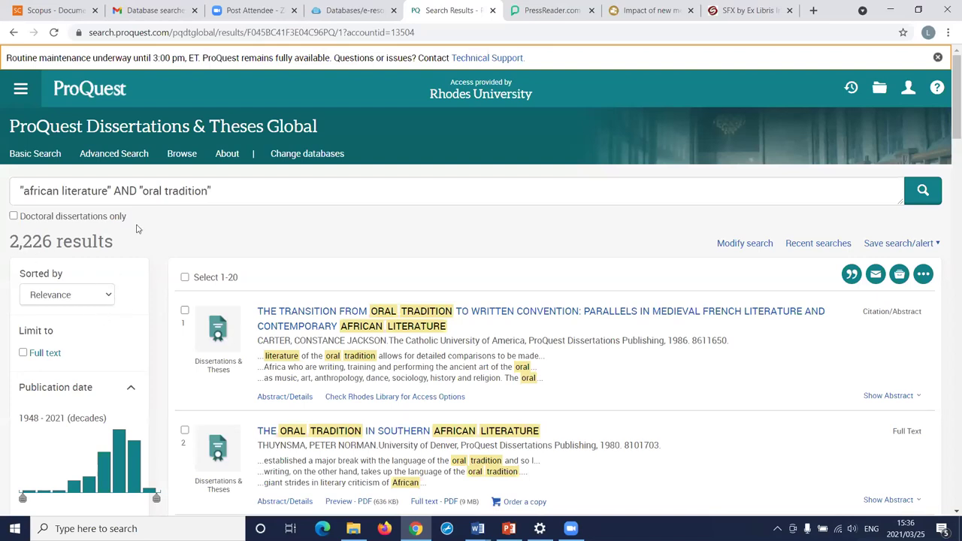
Look through the dissertation results, checking which entries offer full-text PDFs and which only a citation or abstract
scroll(375, 255, down, 1)
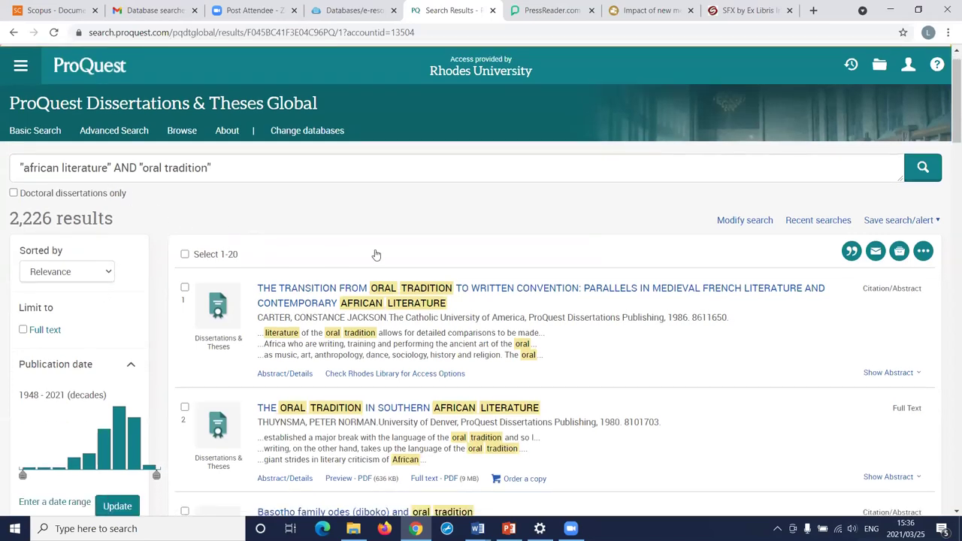
scroll(606, 371, down, 2)
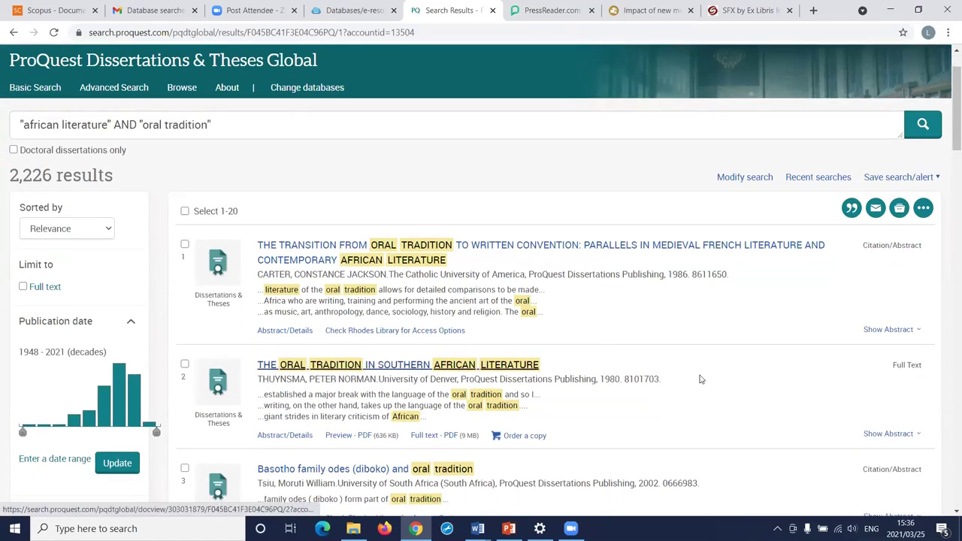
scroll(721, 380, down, 1)
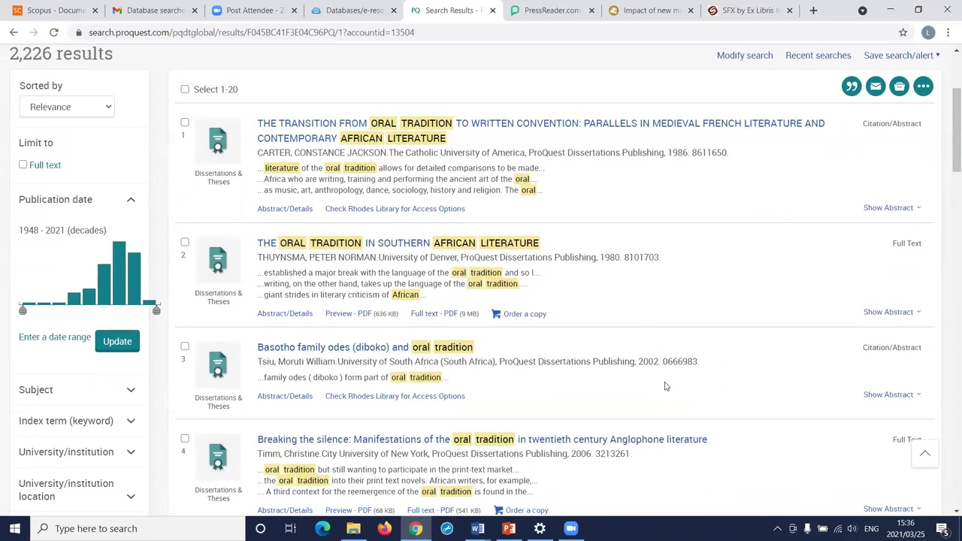
scroll(663, 387, down, 2)
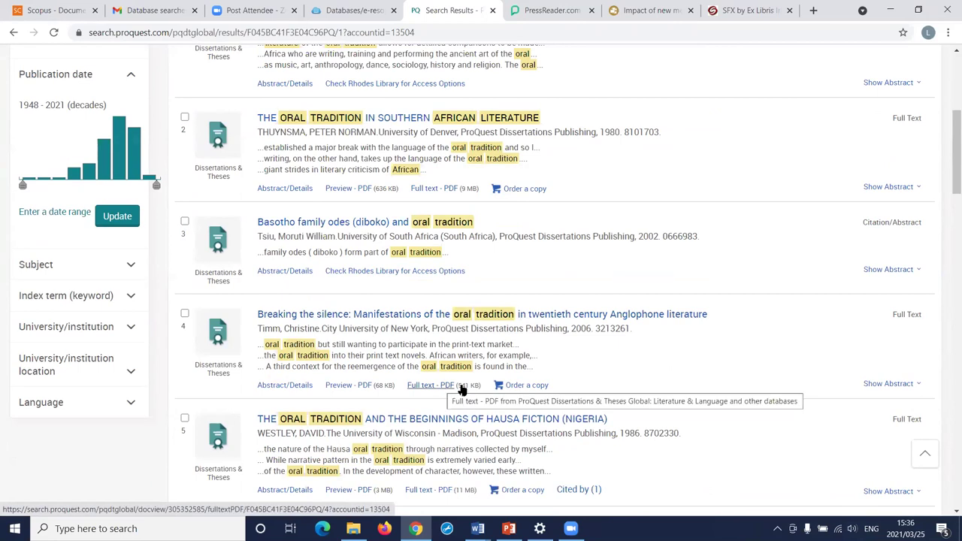
scroll(446, 375, down, 1)
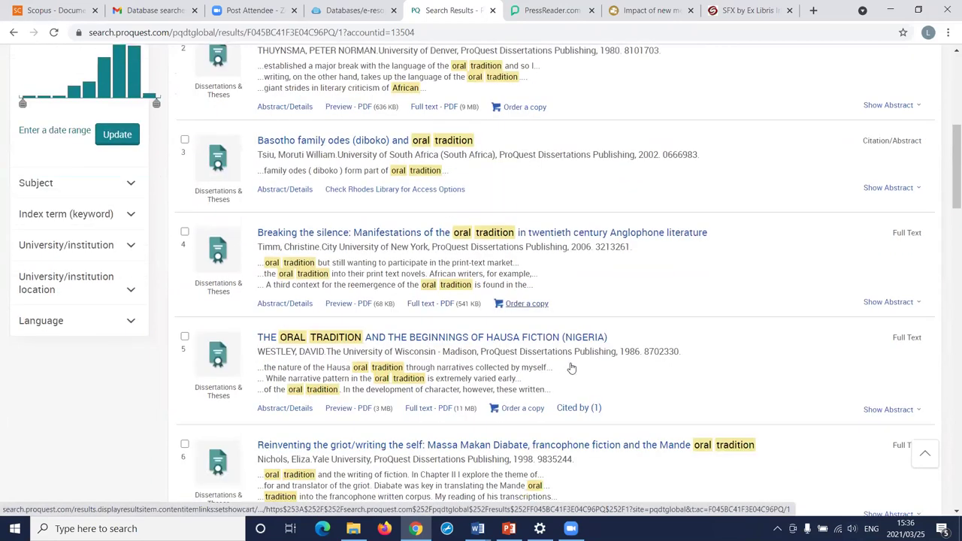
scroll(572, 368, down, 1)
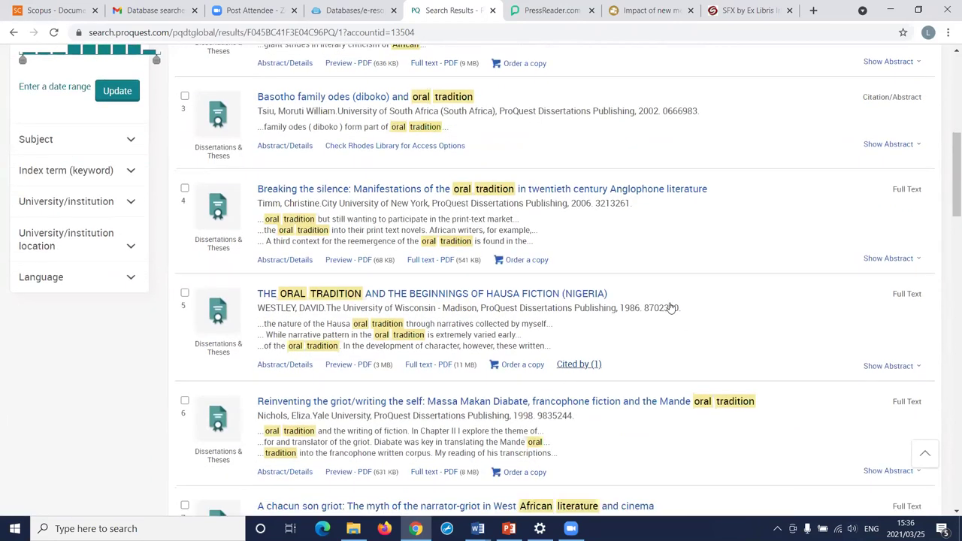
scroll(19, 225, up, 5)
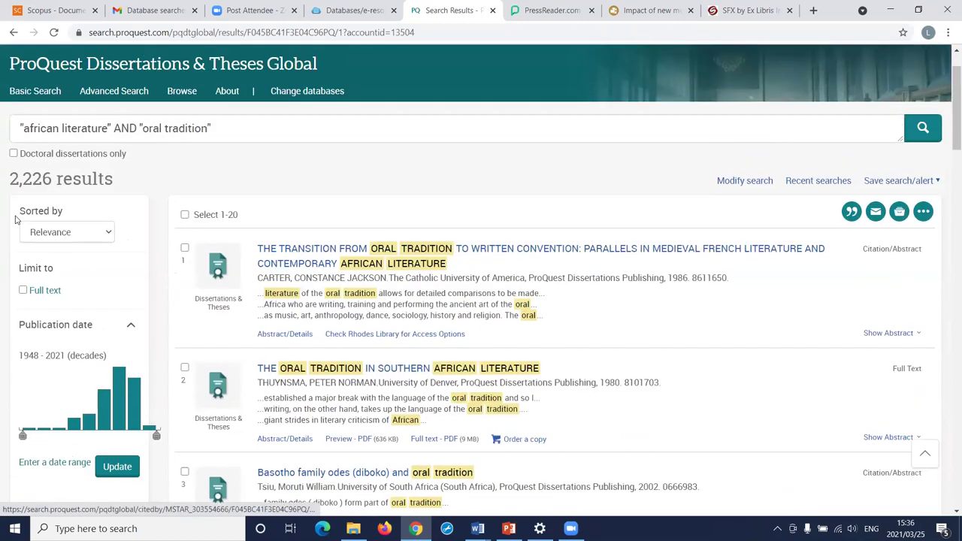
Select the Doctoral dissertations only option and review the filters for publication date, subject, index term, university/institution, location and language
scroll(15, 219, up, 1)
click(14, 216)
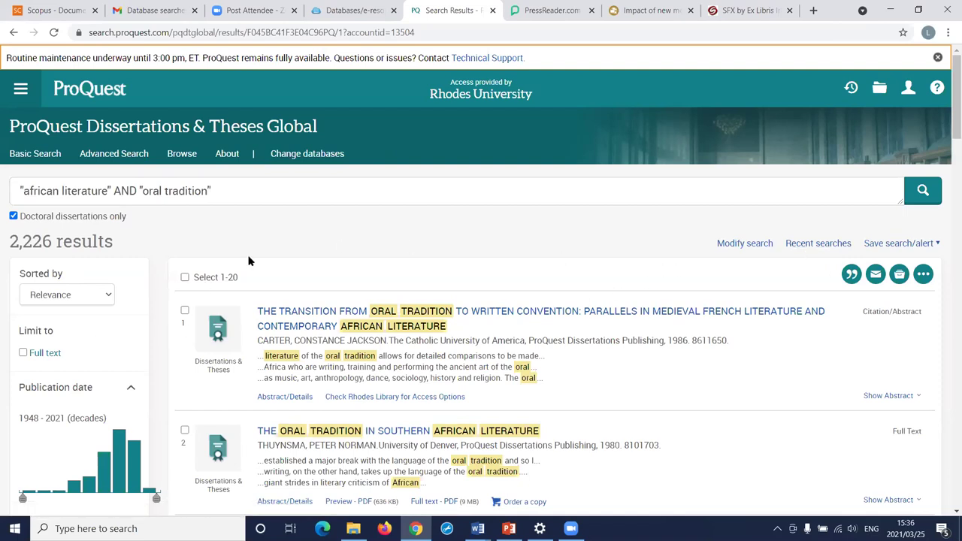
scroll(366, 264, down, 1)
scroll(33, 372, down, 1)
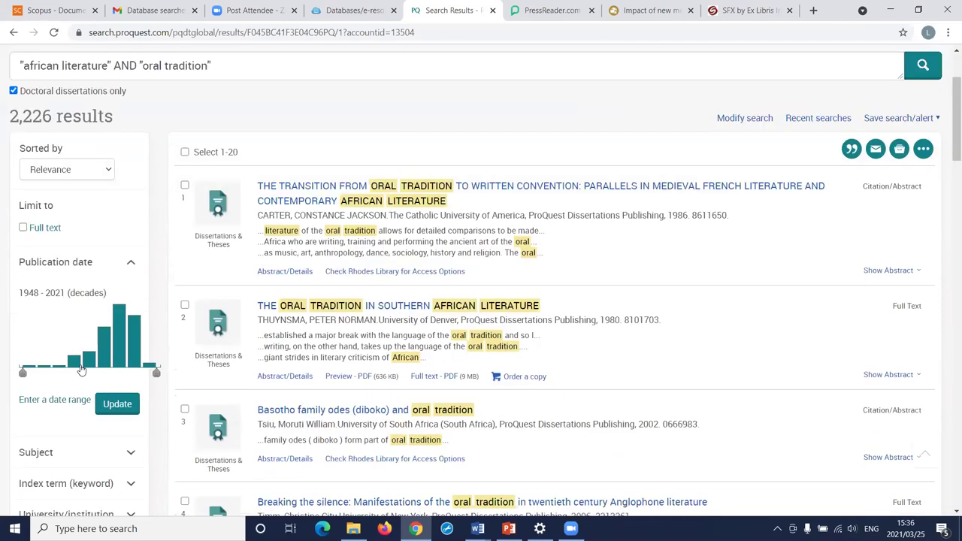
scroll(64, 346, down, 2)
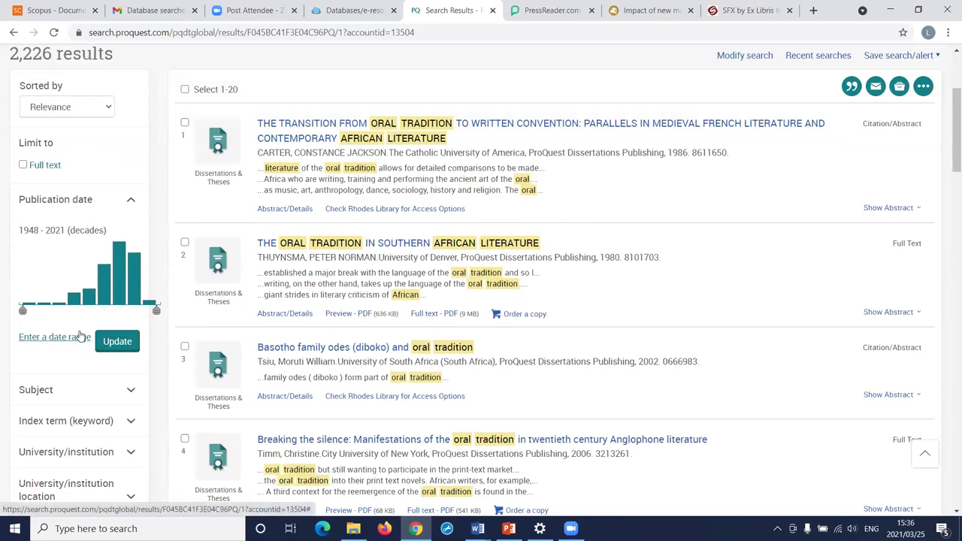
scroll(125, 347, down, 1)
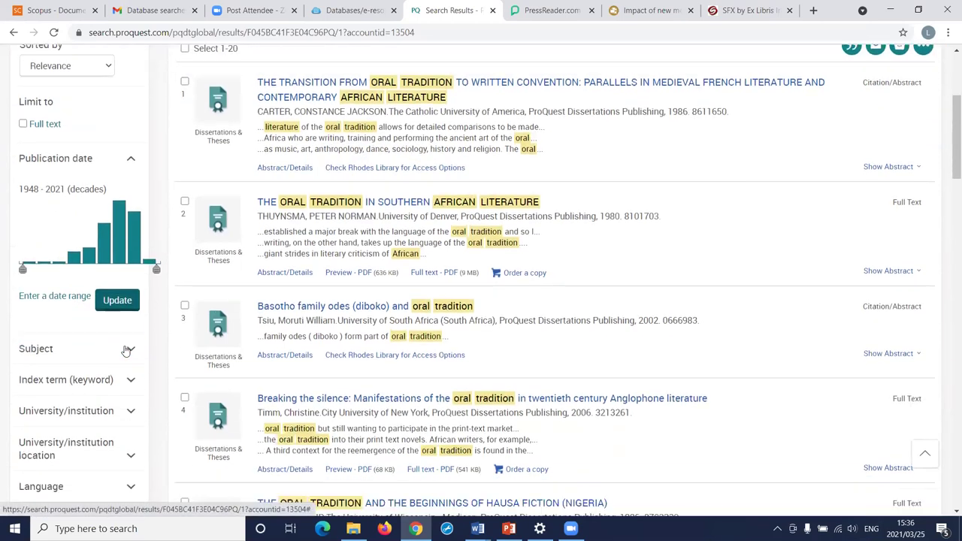
scroll(14, 305, down, 1)
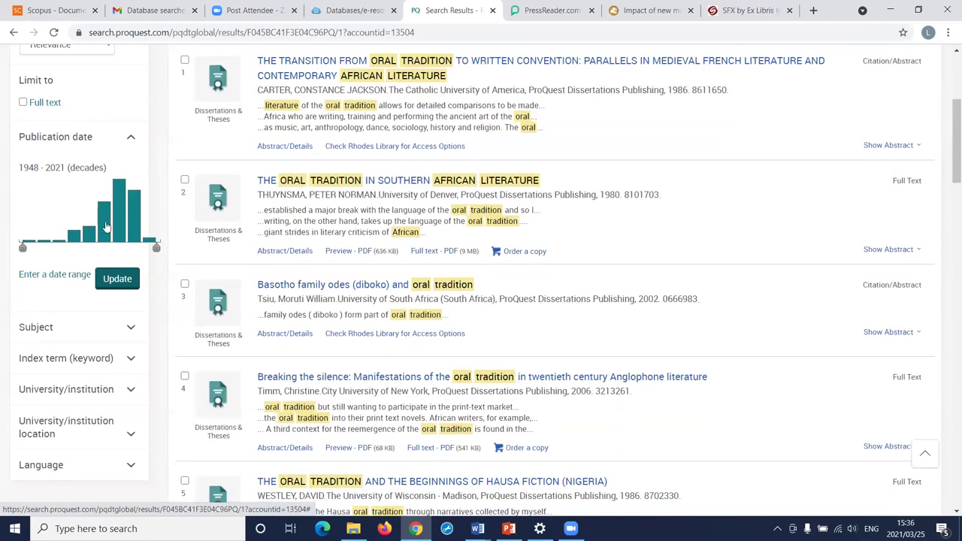
scroll(52, 368, down, 3)
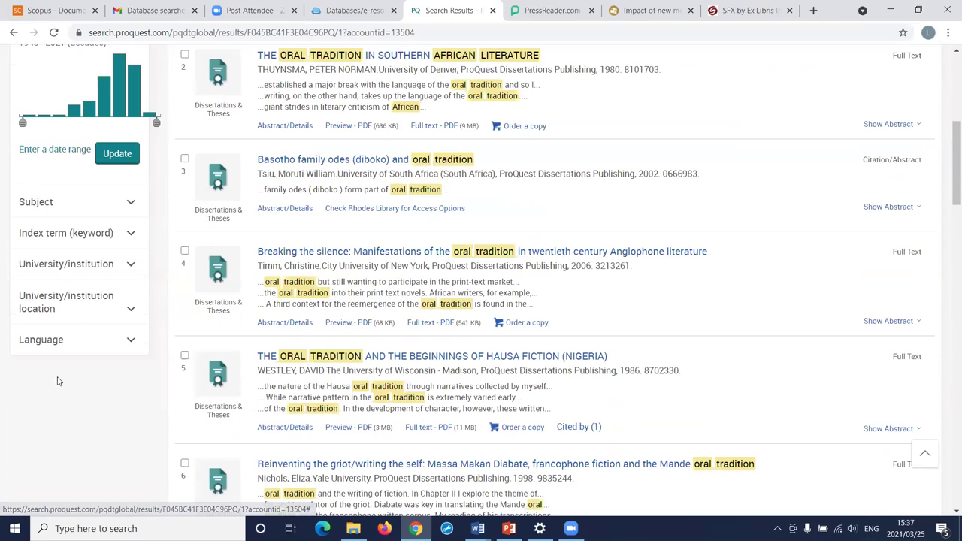
scroll(58, 380, up, 1)
scroll(58, 382, up, 1)
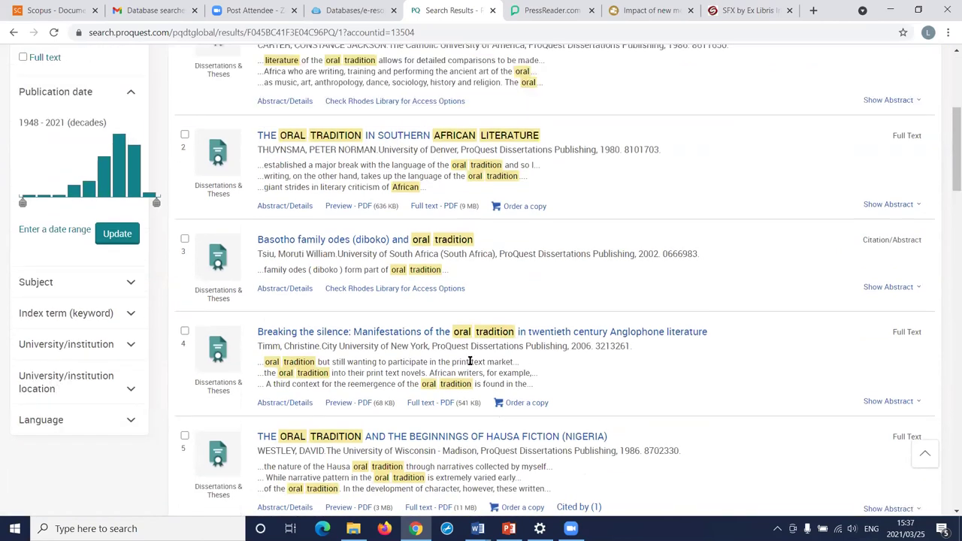
scroll(495, 347, up, 4)
scroll(388, 90, up, 1)
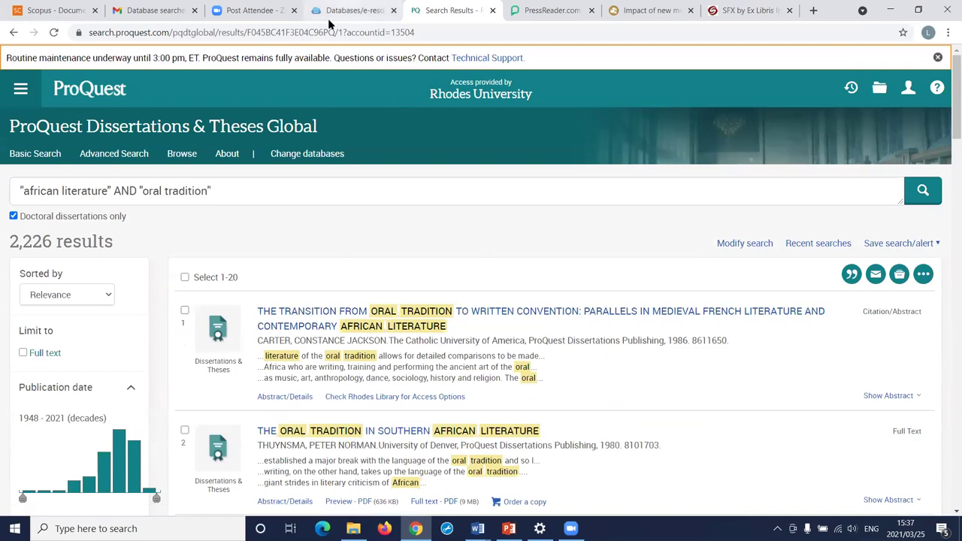
Return to the Journalism and Media Studies guide and examine the Kanopy video streaming section with its Rhodes University login link
key(ctrl+shift+Tab)
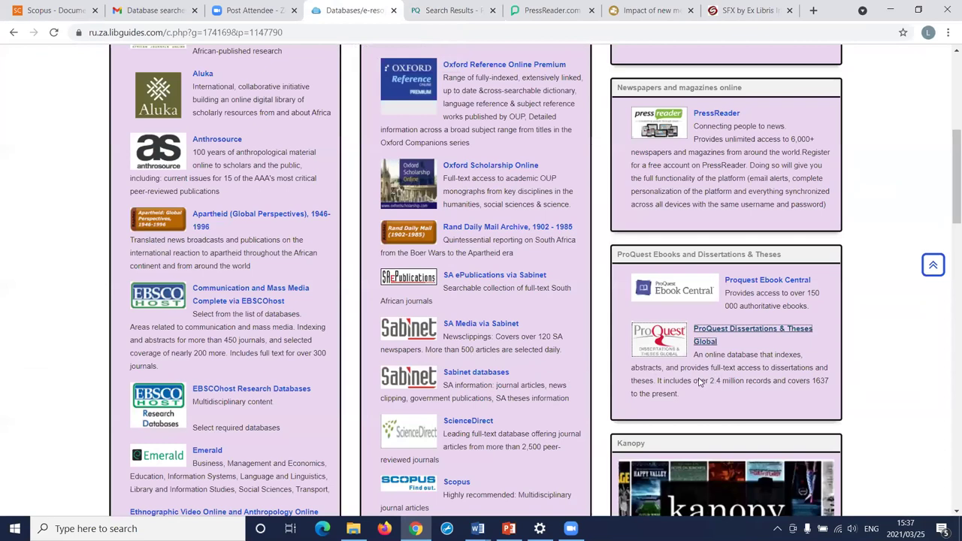
scroll(762, 406, down, 2)
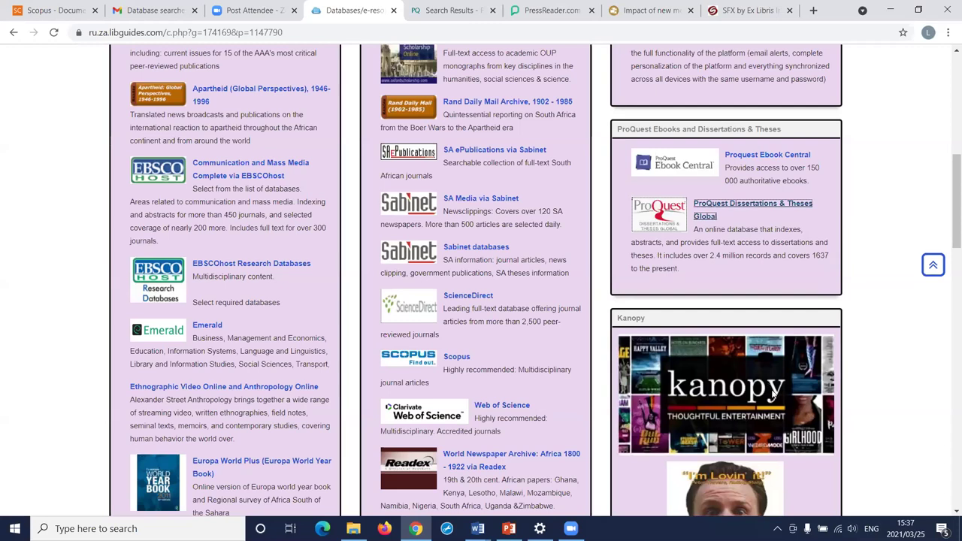
scroll(774, 405, down, 1)
scroll(777, 406, down, 6)
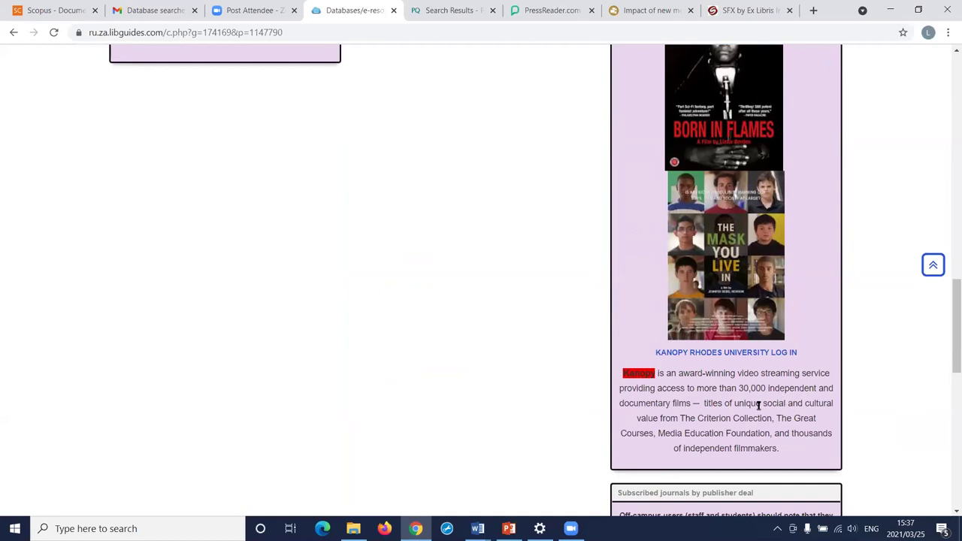
scroll(749, 419, up, 3)
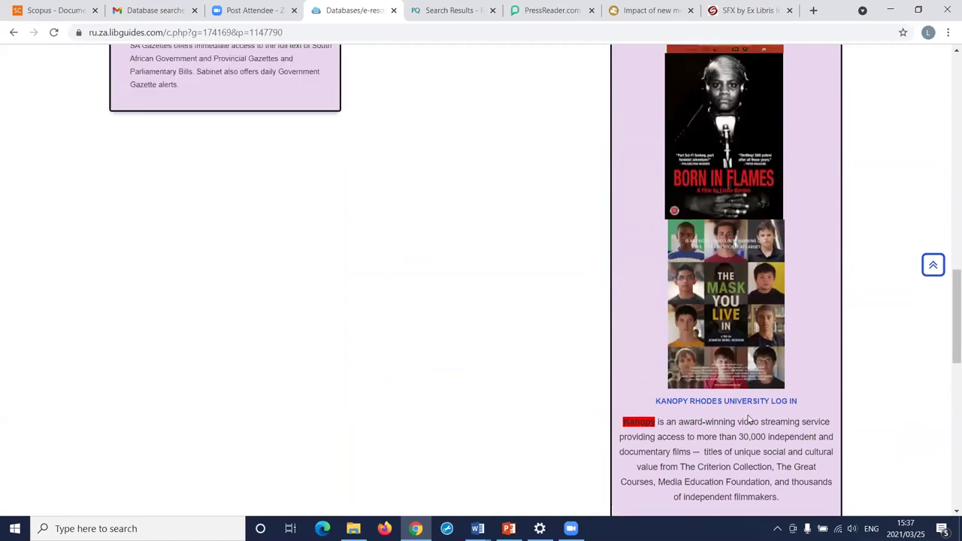
scroll(744, 401, up, 1)
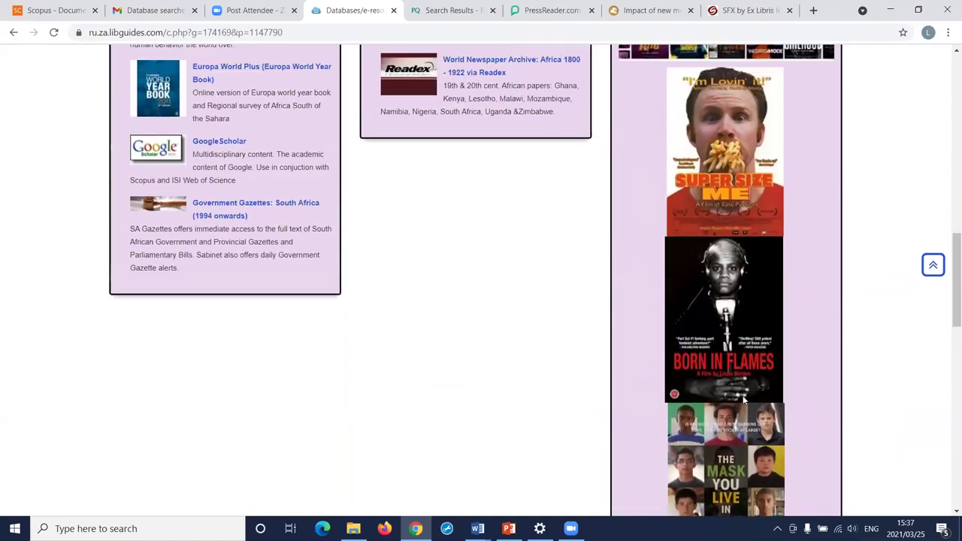
scroll(727, 311, up, 1)
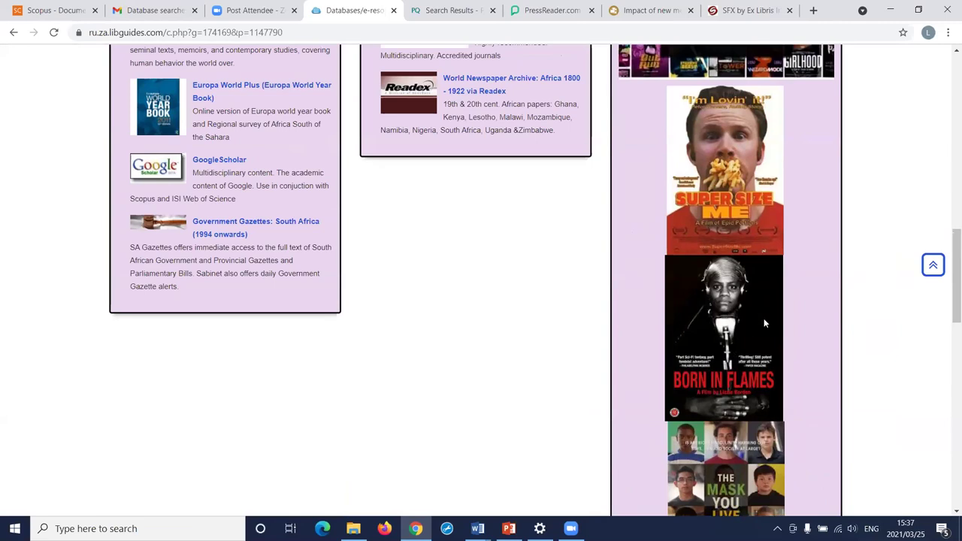
scroll(727, 311, up, 3)
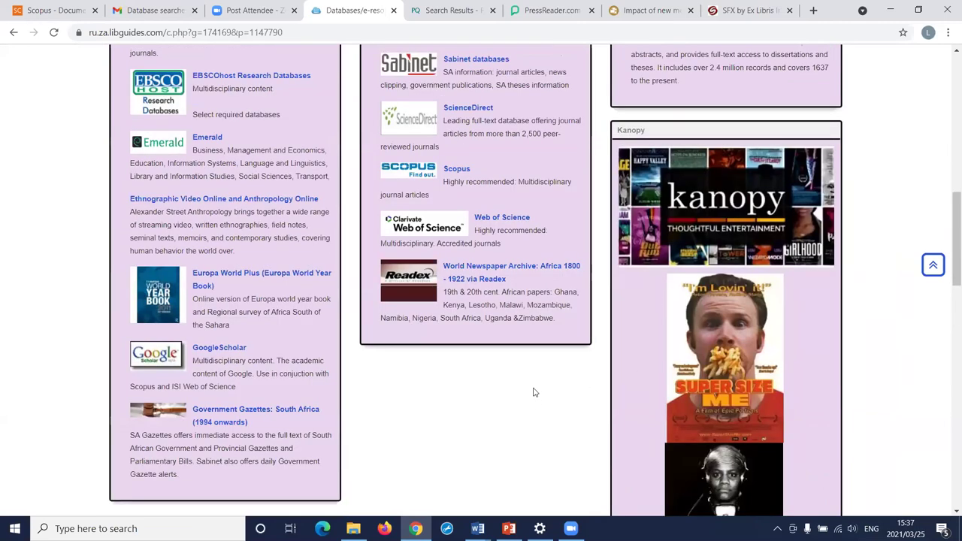
Look over the Journalism guide's lists of databases and e-resources, and open Google Scholar from the A to G section
scroll(528, 389, up, 1)
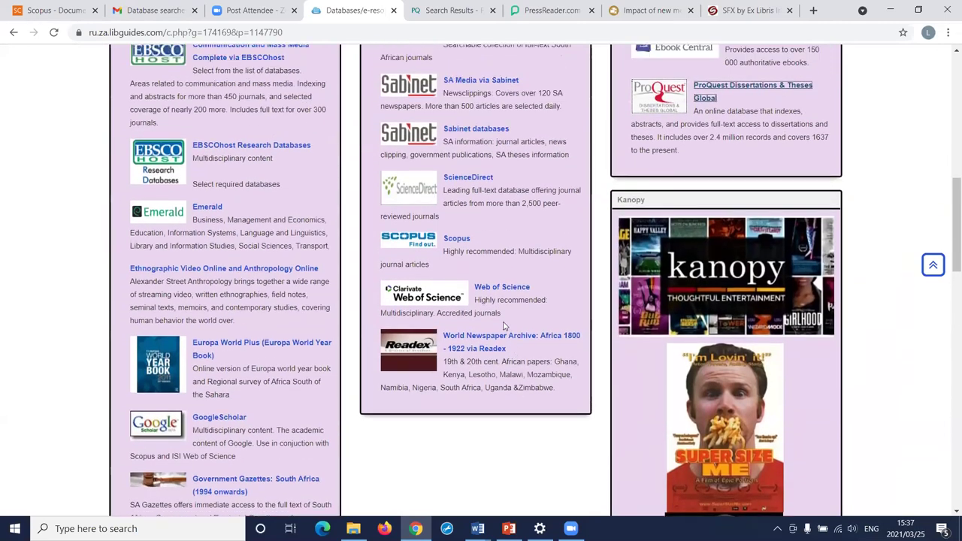
scroll(505, 324, up, 1)
scroll(335, 398, up, 5)
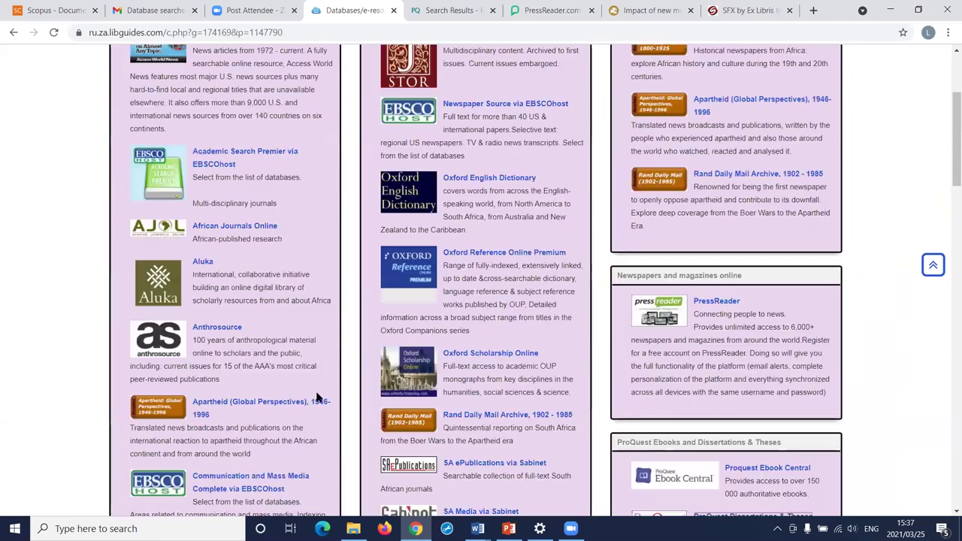
scroll(317, 396, up, 3)
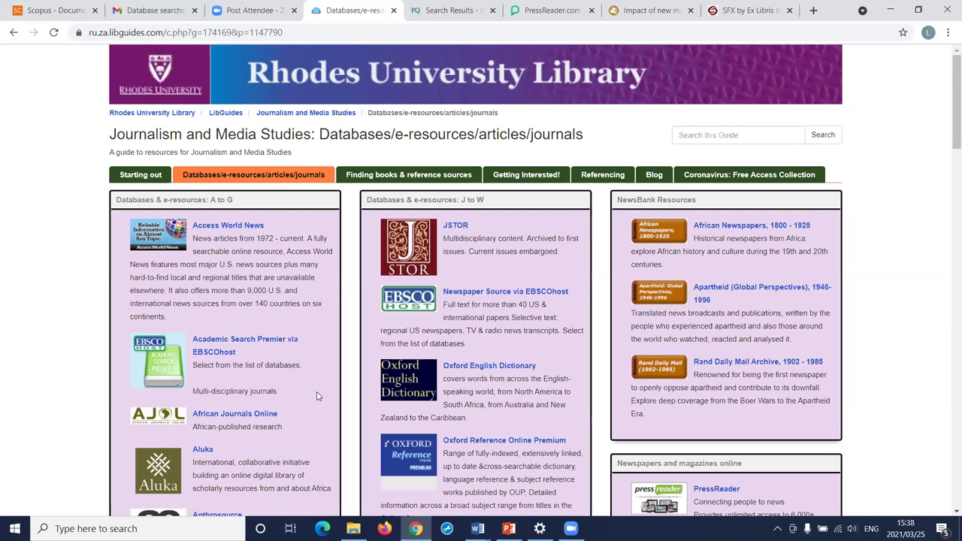
scroll(295, 381, down, 1)
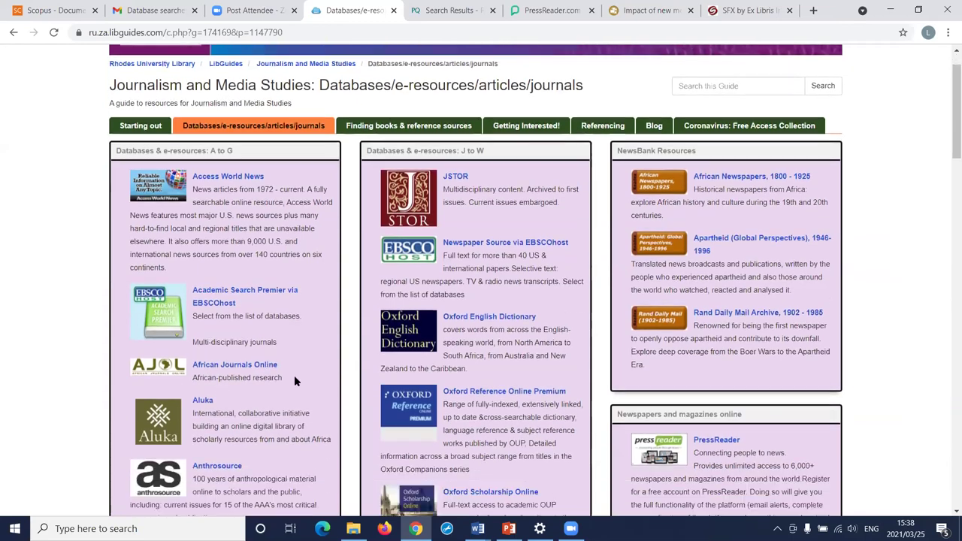
scroll(270, 376, down, 1)
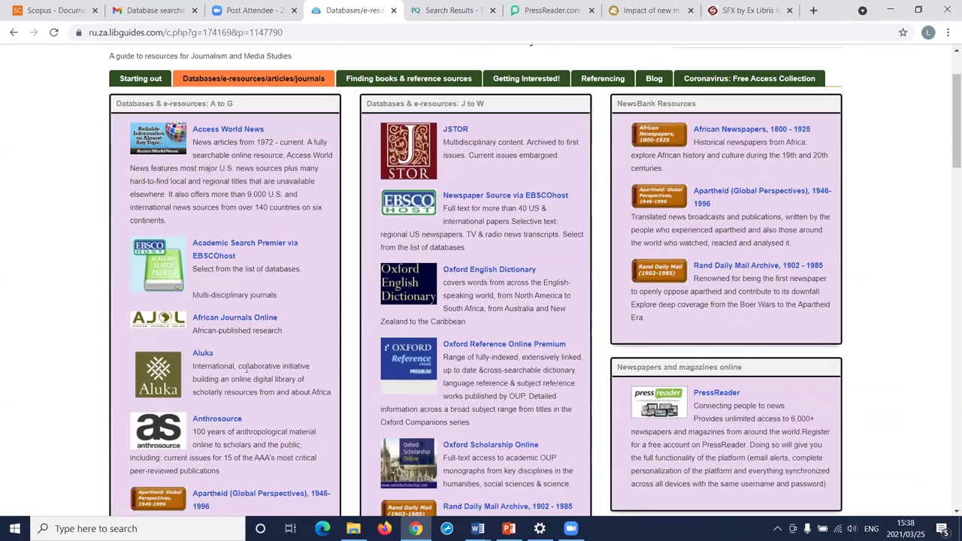
scroll(279, 393, down, 3)
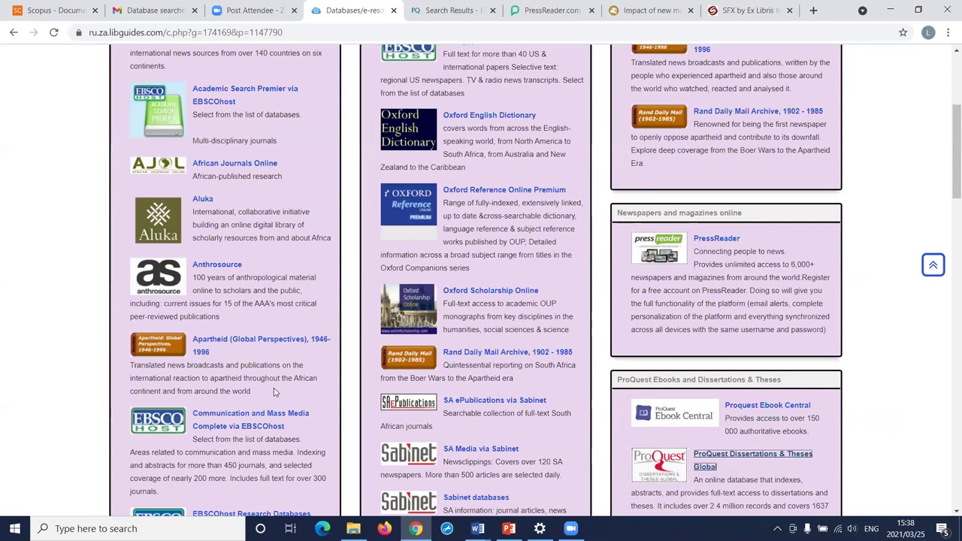
scroll(274, 391, down, 5)
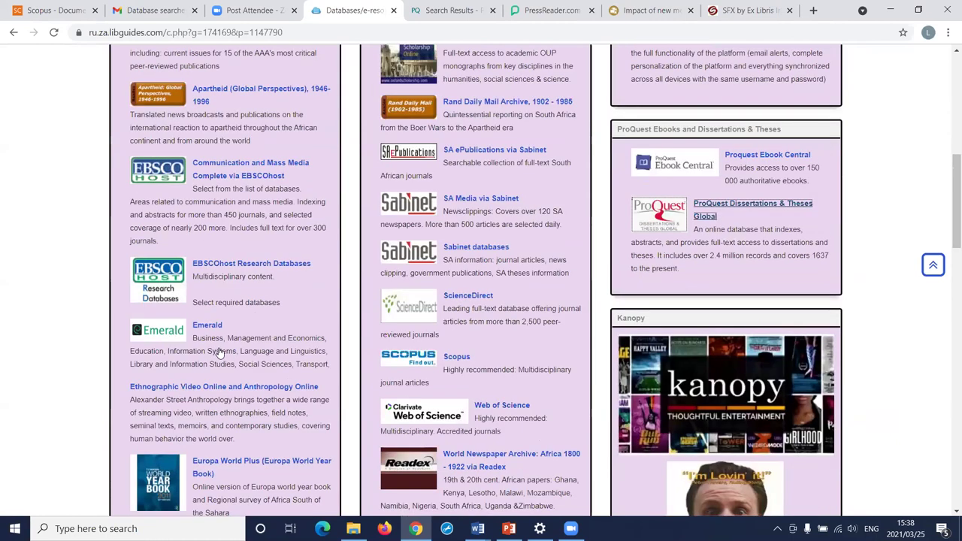
click(396, 477)
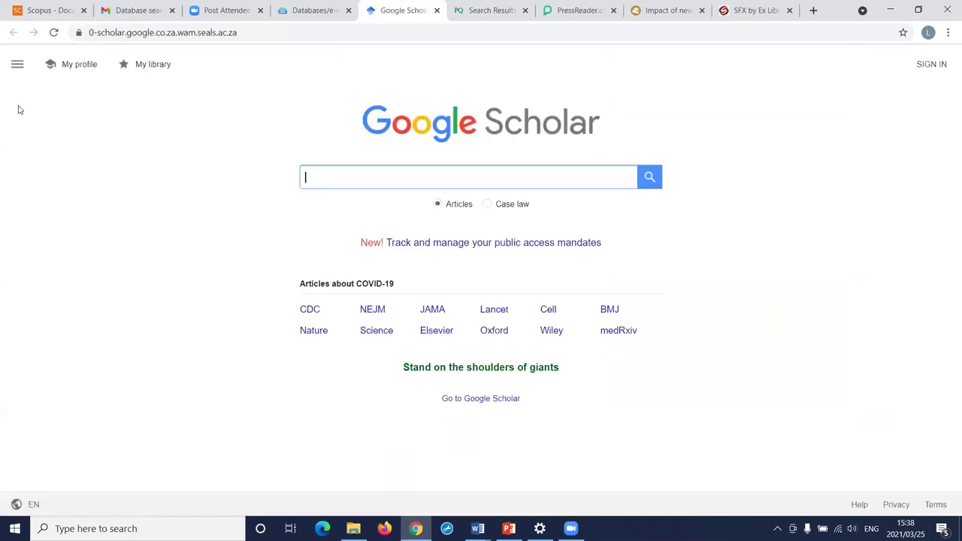
Run an advanced search for articles with all of the words "representation identity" and the exact phrase "social change", anywhere in the article
click(18, 66)
click(71, 216)
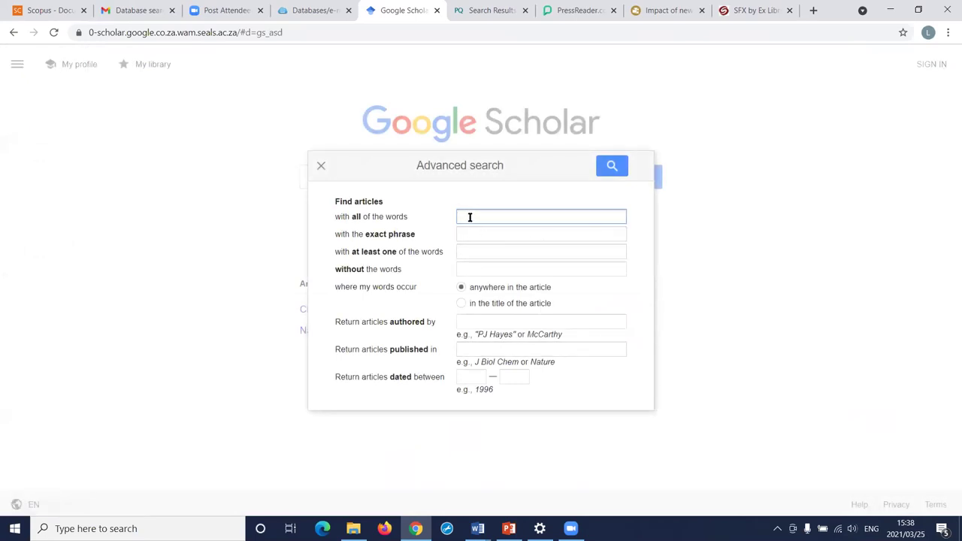
click(471, 217)
click(522, 238)
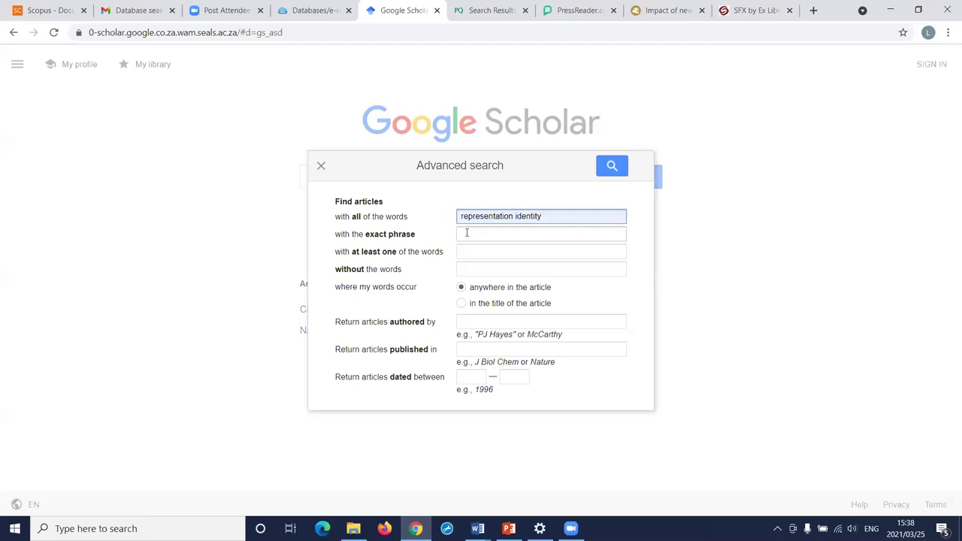
click(466, 234)
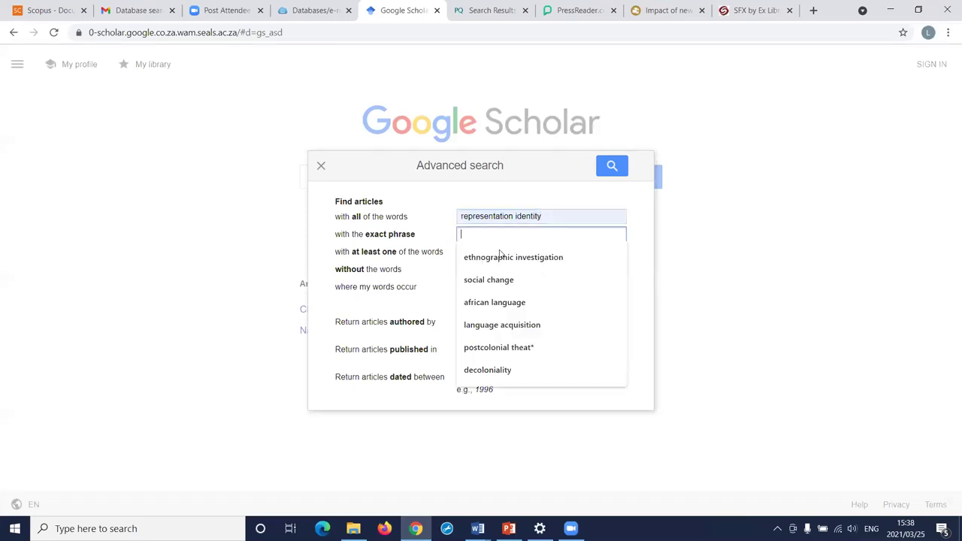
click(502, 282)
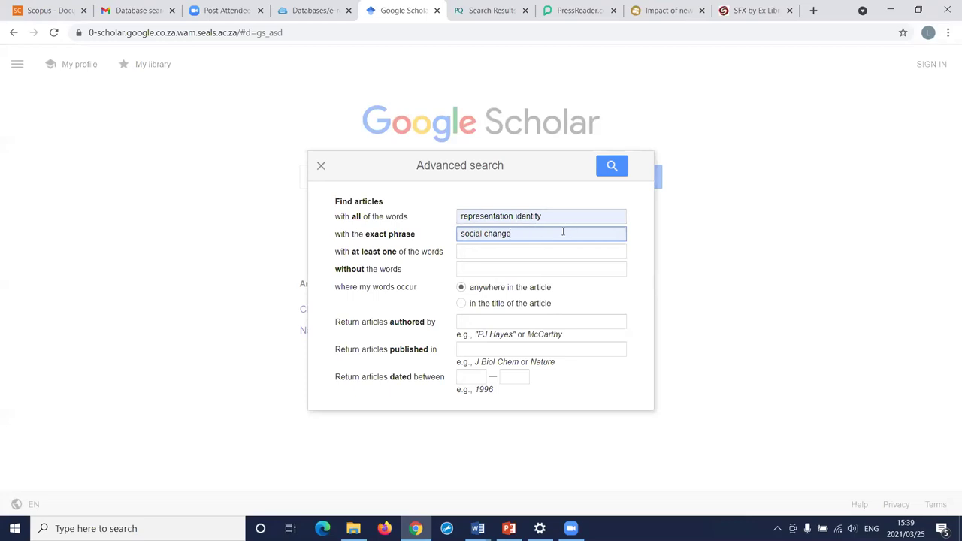
click(612, 167)
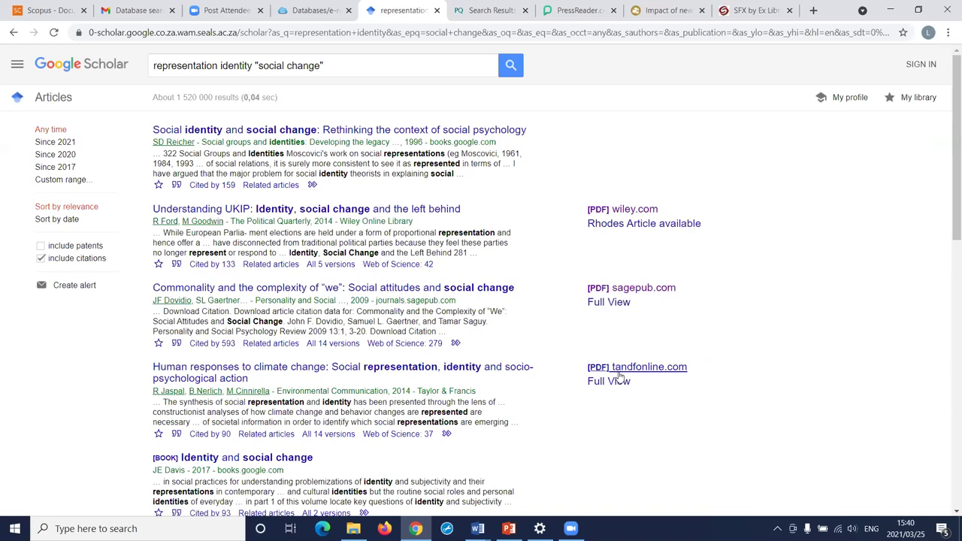
Review the results' PDF and full-text links, and open the alert creation form for this search
scroll(695, 411, down, 1)
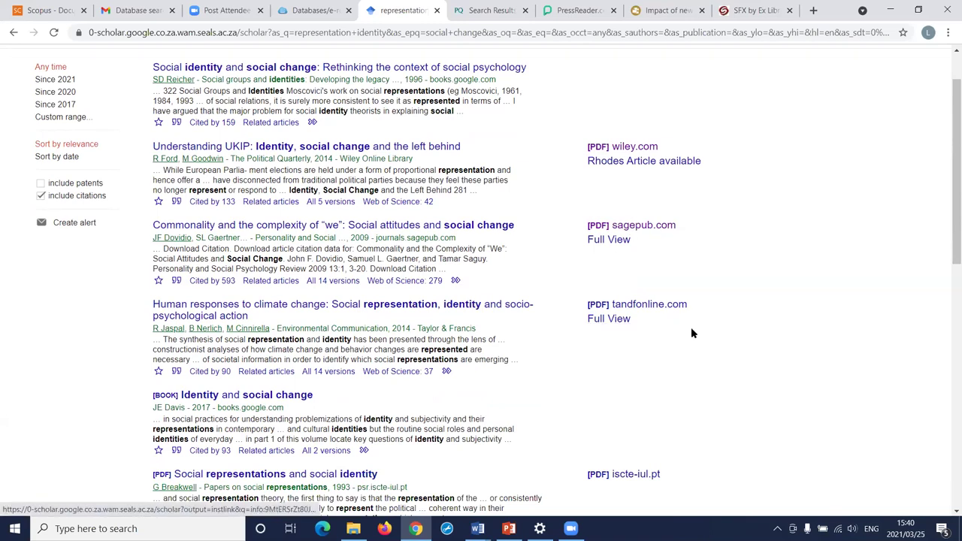
scroll(706, 328, up, 1)
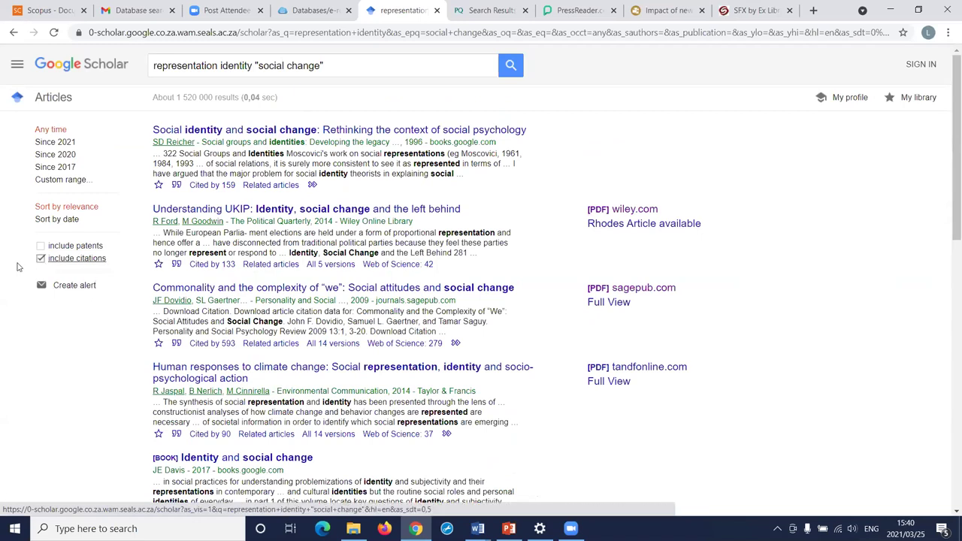
click(74, 286)
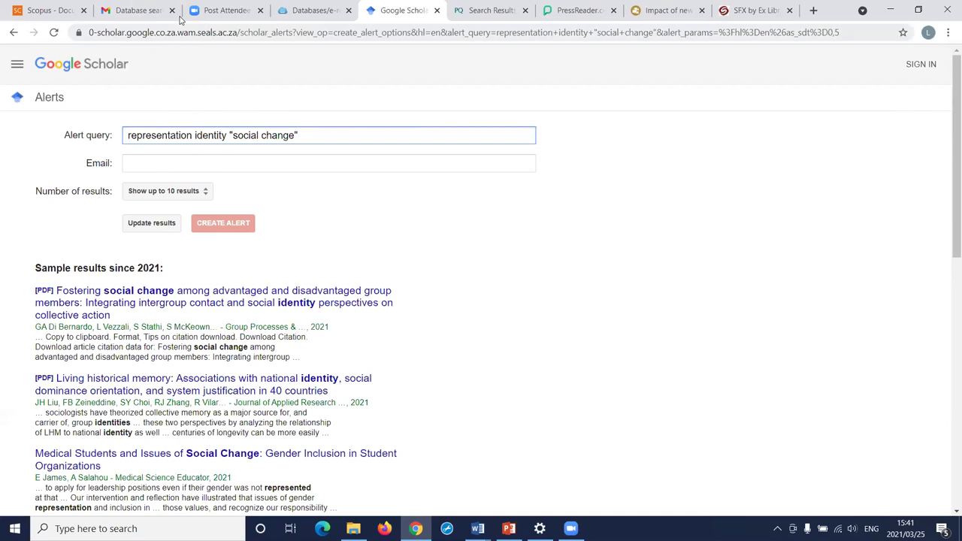
Return to the Journalism and Media Studies guide and open EBSCOhost Research Databases
key(ctrl+shift+Tab)
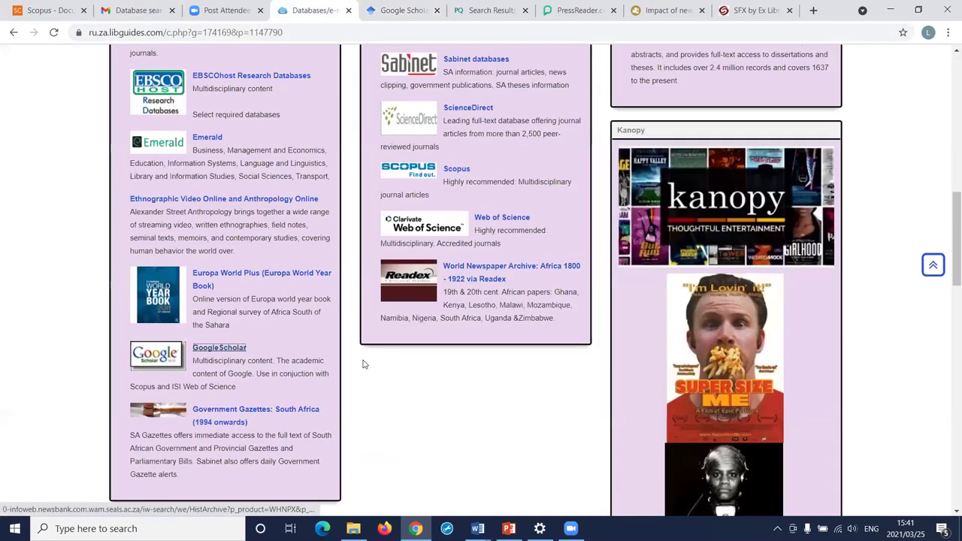
scroll(246, 332, up, 1)
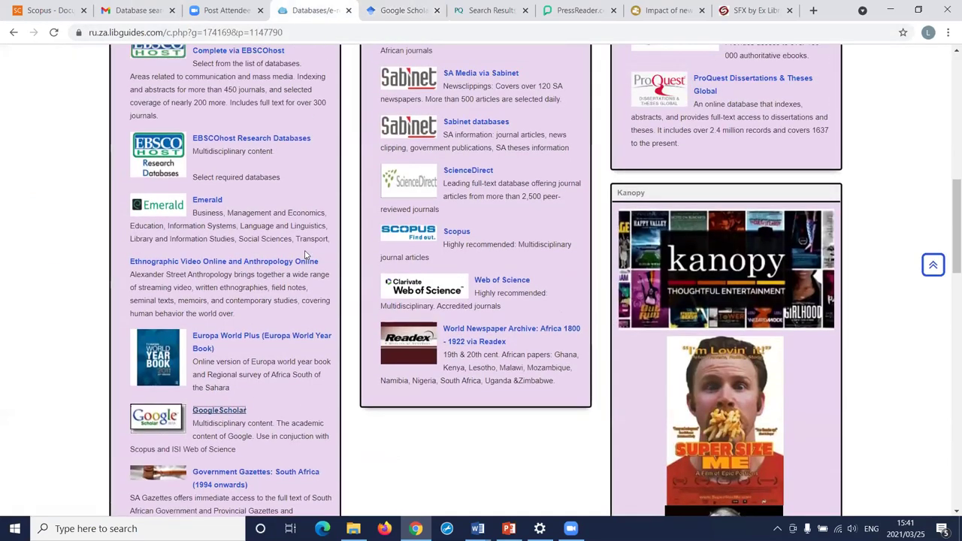
click(229, 141)
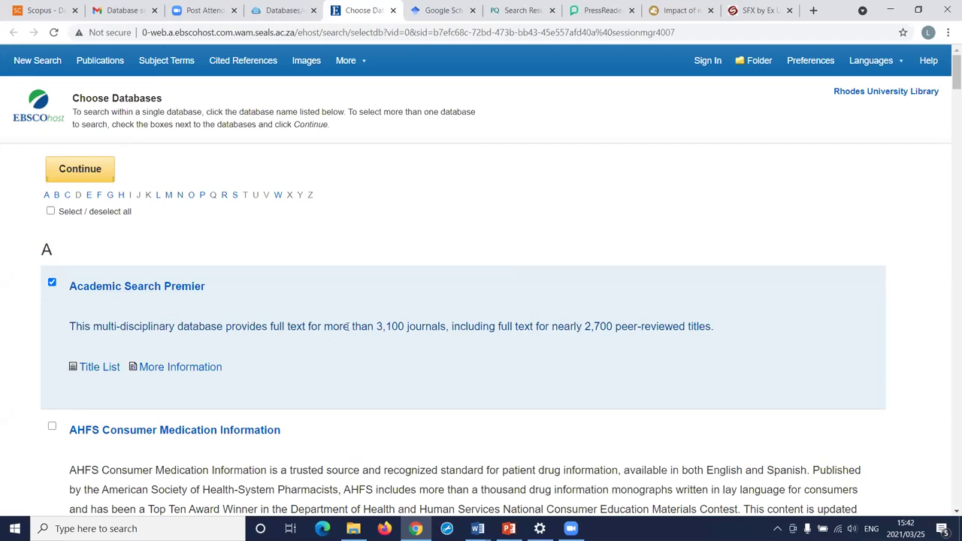
Look through the alphabetical list of EBSCOhost databases and their descriptions, including Communication & Mass Media Complete and MLA International Bibliography
scroll(444, 335, down, 3)
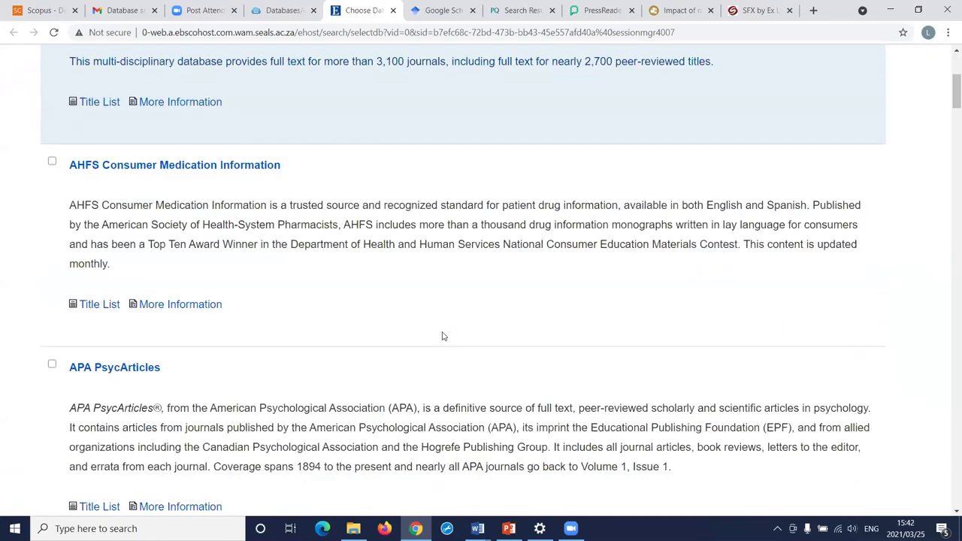
scroll(181, 249, down, 3)
scroll(188, 190, up, 1)
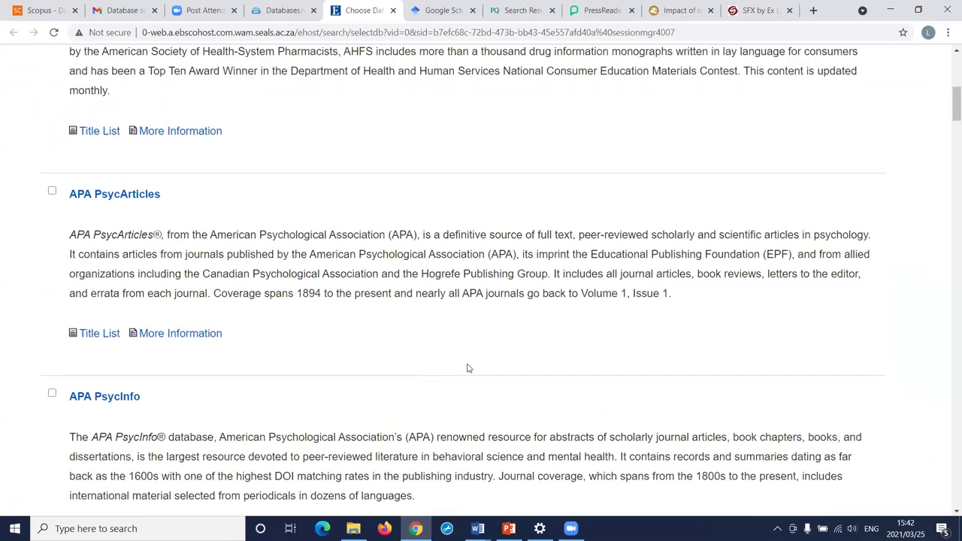
scroll(466, 367, down, 6)
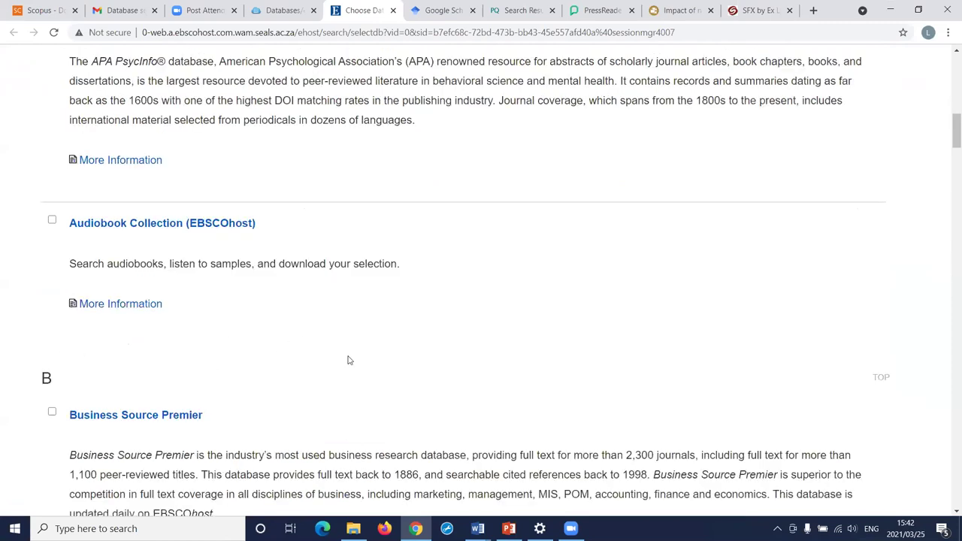
scroll(429, 365, down, 5)
scroll(225, 188, down, 3)
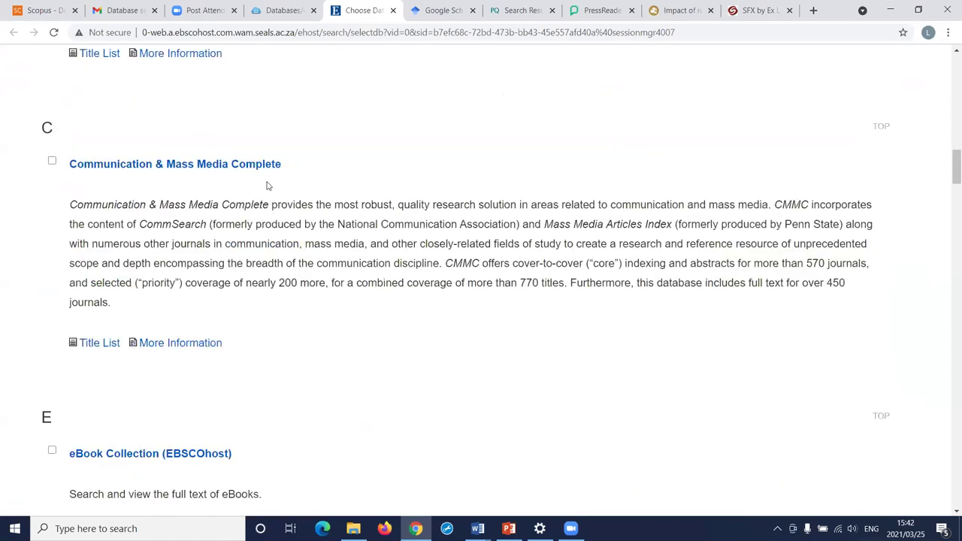
scroll(370, 303, down, 1)
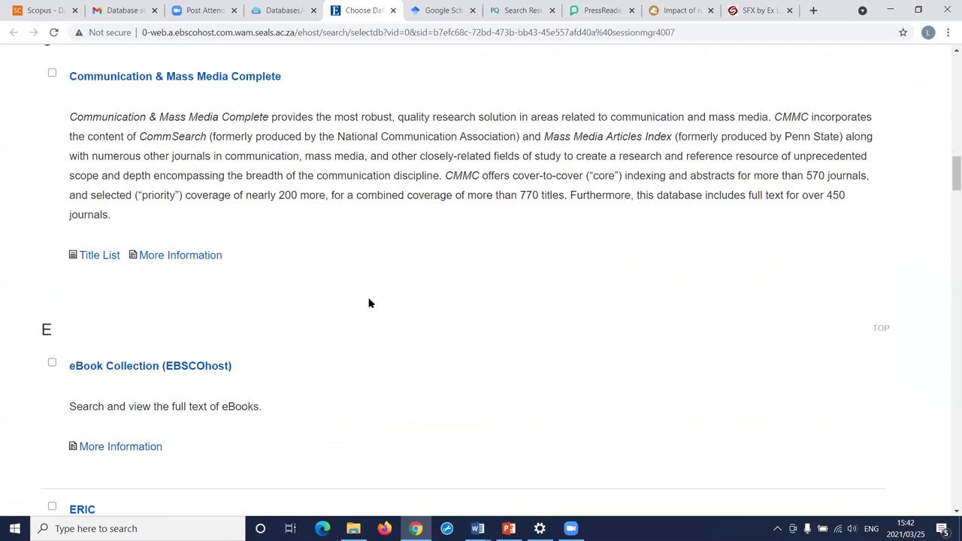
scroll(428, 275, down, 1)
scroll(429, 286, down, 4)
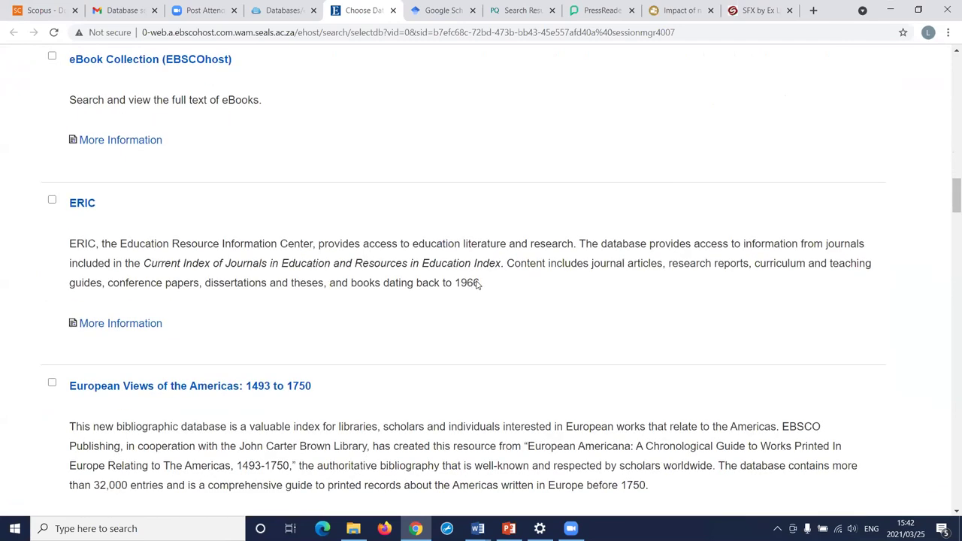
scroll(477, 284, down, 10)
scroll(378, 269, down, 3)
scroll(423, 273, up, 3)
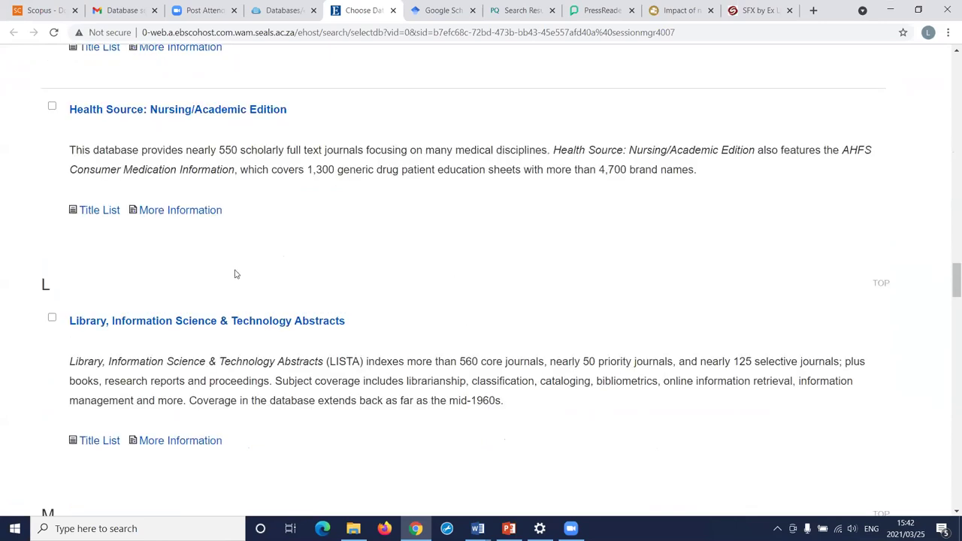
scroll(412, 318, down, 4)
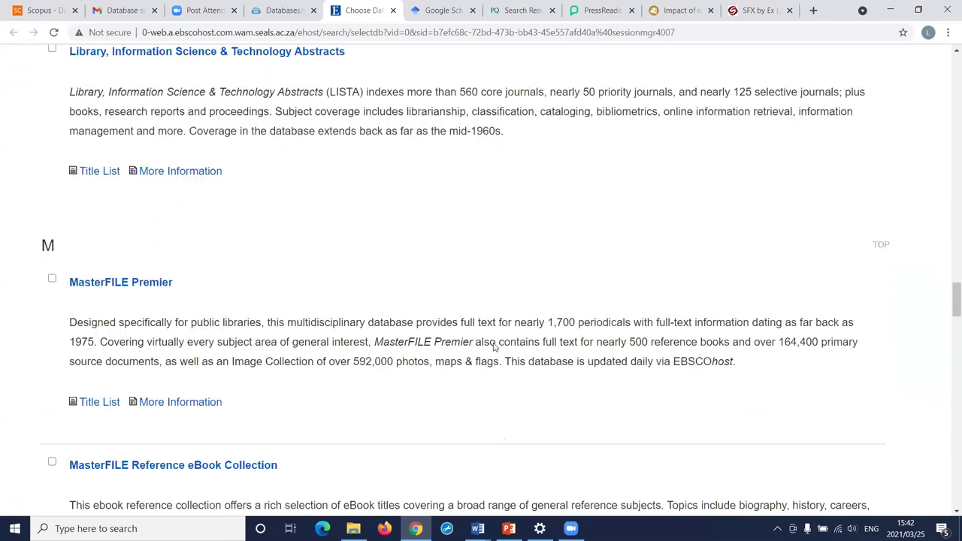
scroll(494, 347, down, 10)
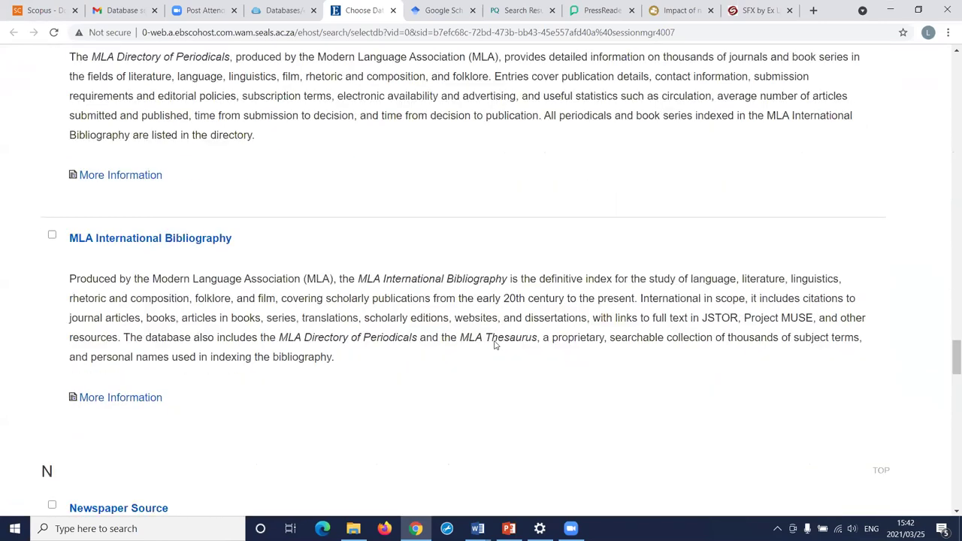
scroll(496, 343, up, 20)
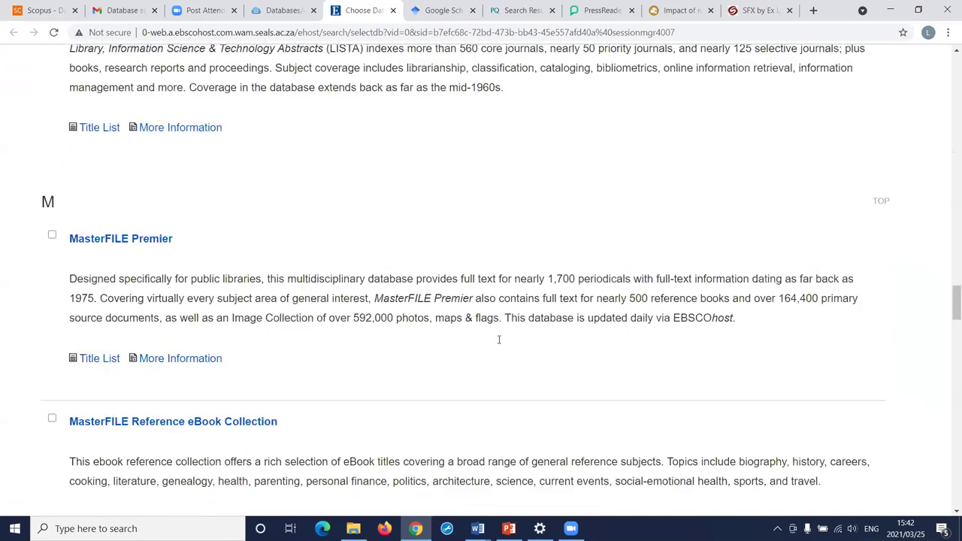
scroll(239, 275, up, 10)
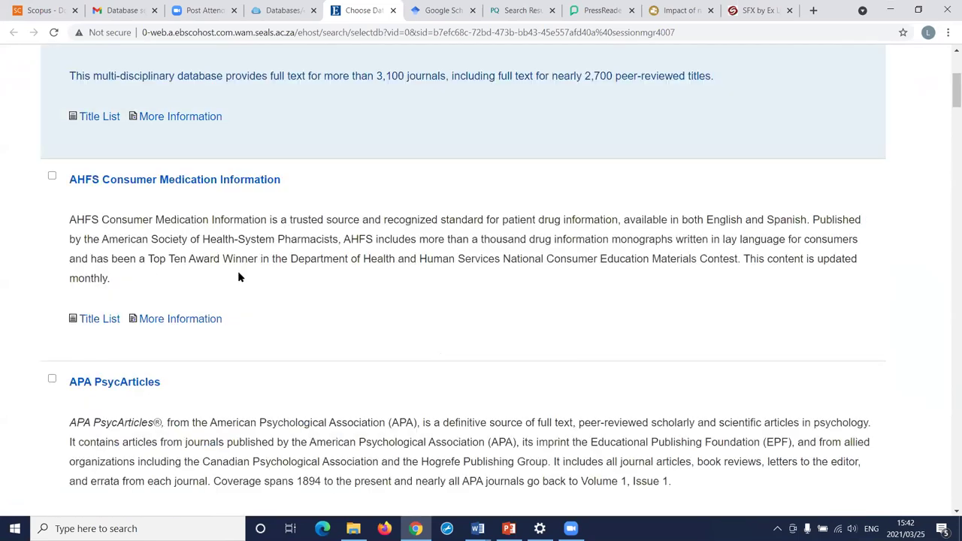
Open Academic Search Premier's Advanced Search and enter "post-colonial" as the first term, searched in TX All Text
click(76, 168)
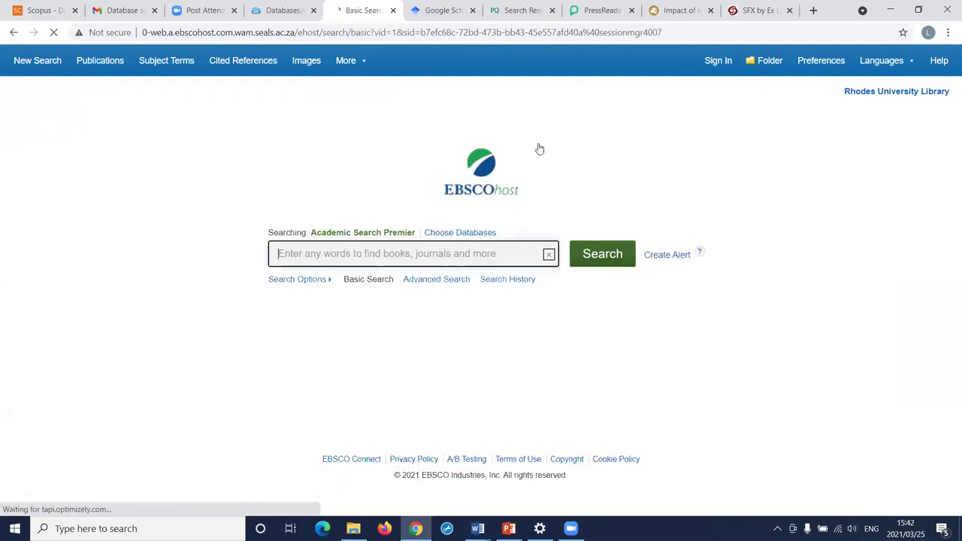
click(441, 280)
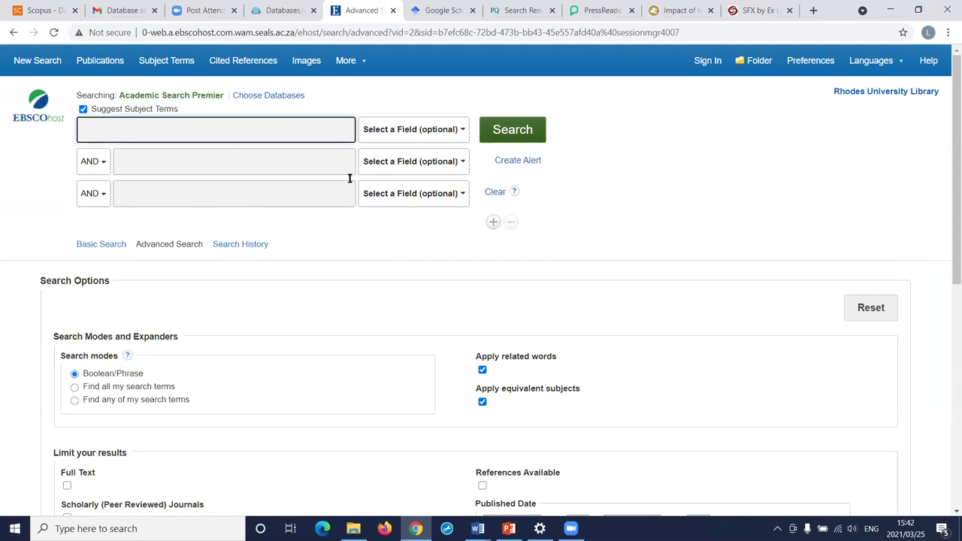
text(pos)
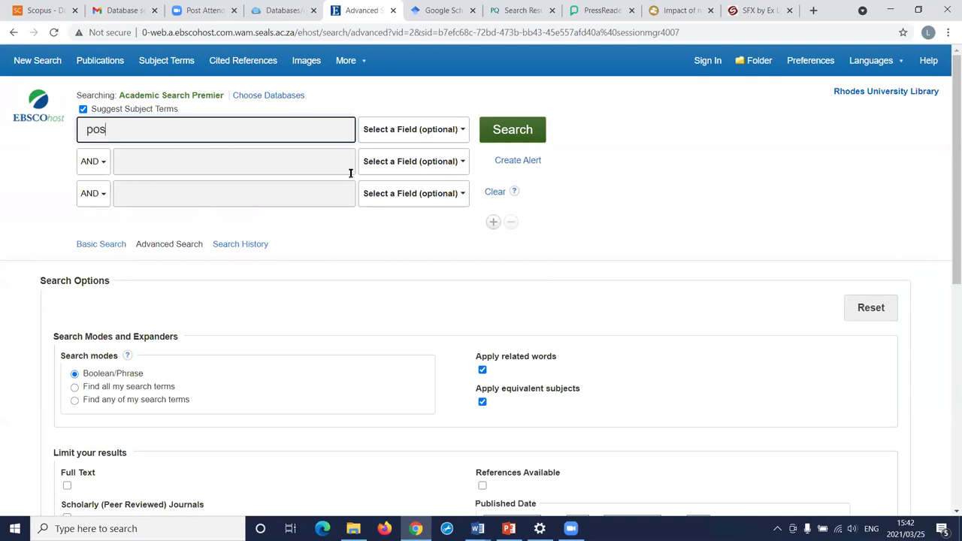
text(t-c)
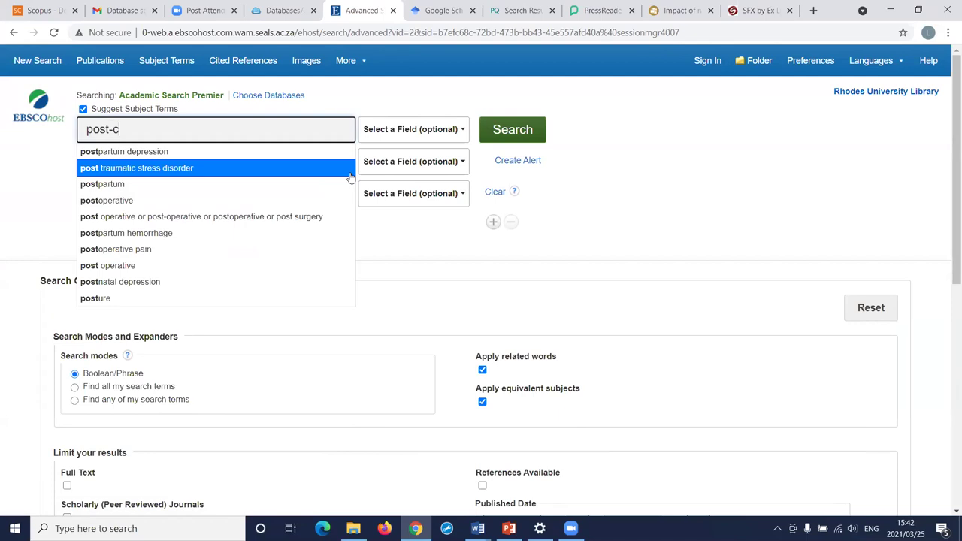
text(olonial)
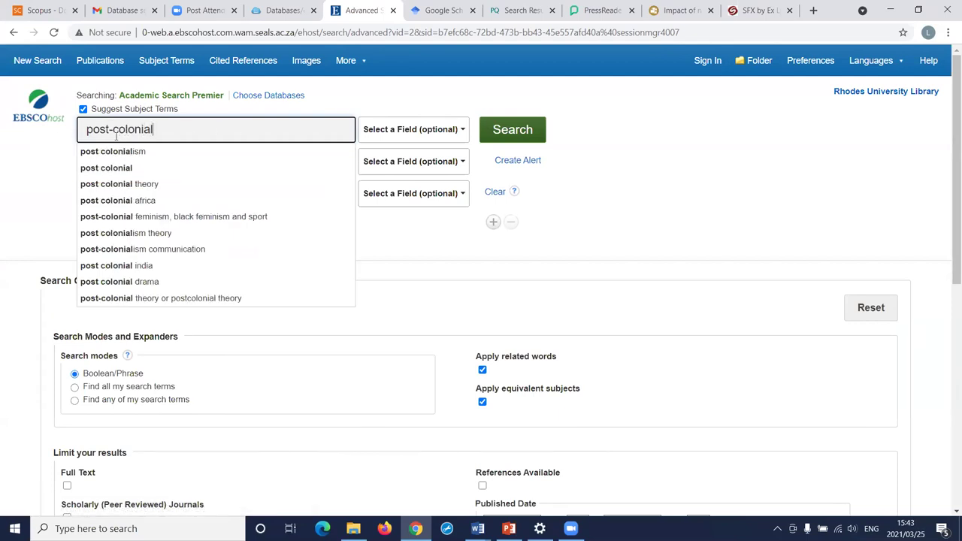
click(462, 131)
click(435, 167)
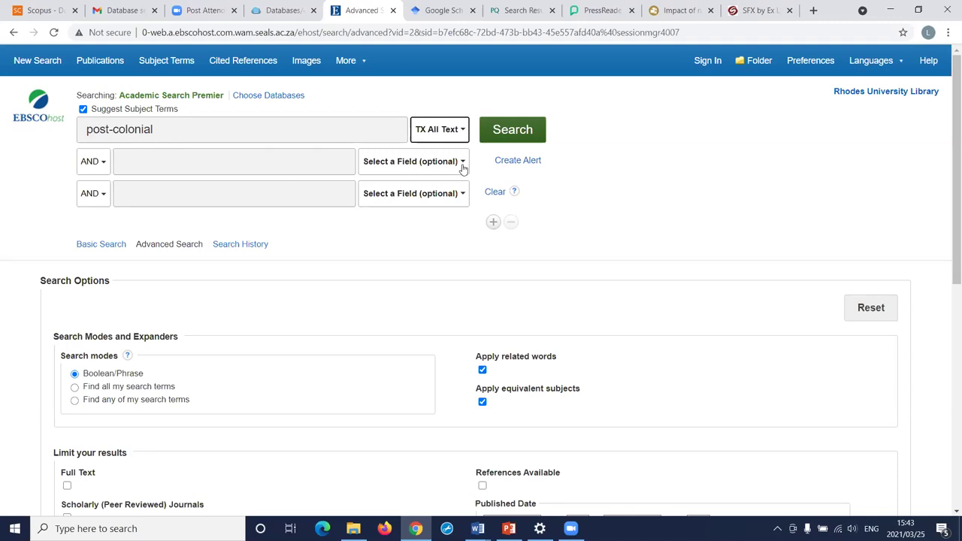
Add "postcolonial" as the second term, combined with OR and searched in TX All Text
click(104, 163)
click(96, 201)
click(133, 160)
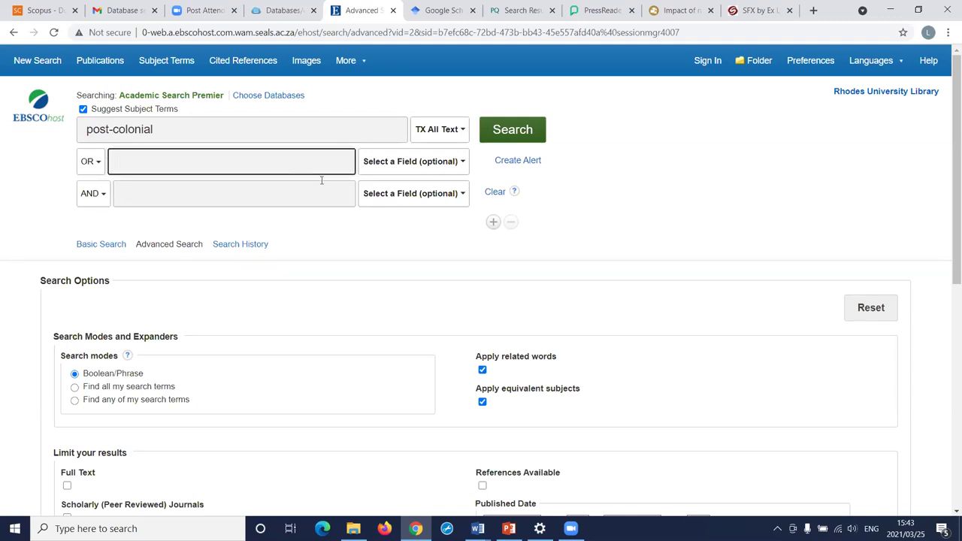
text(postcolonial)
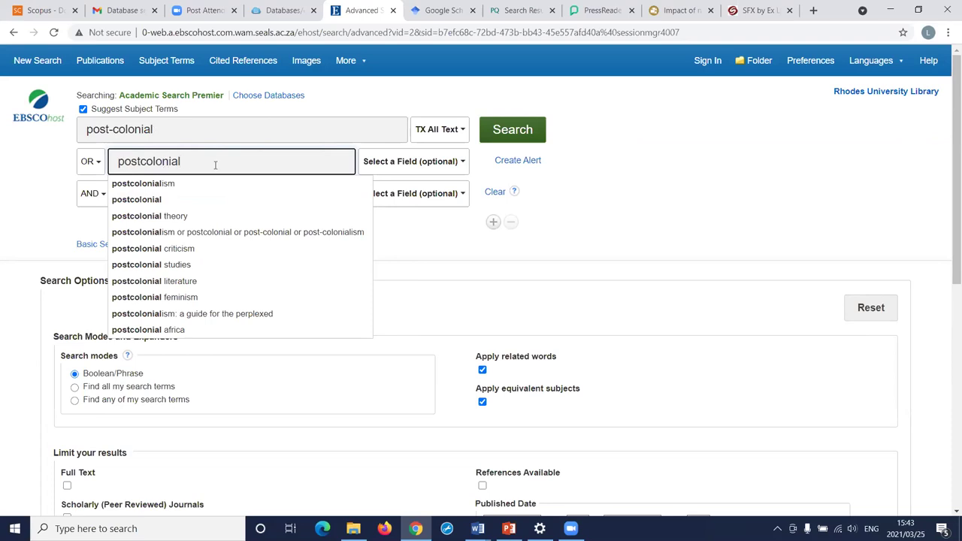
click(463, 161)
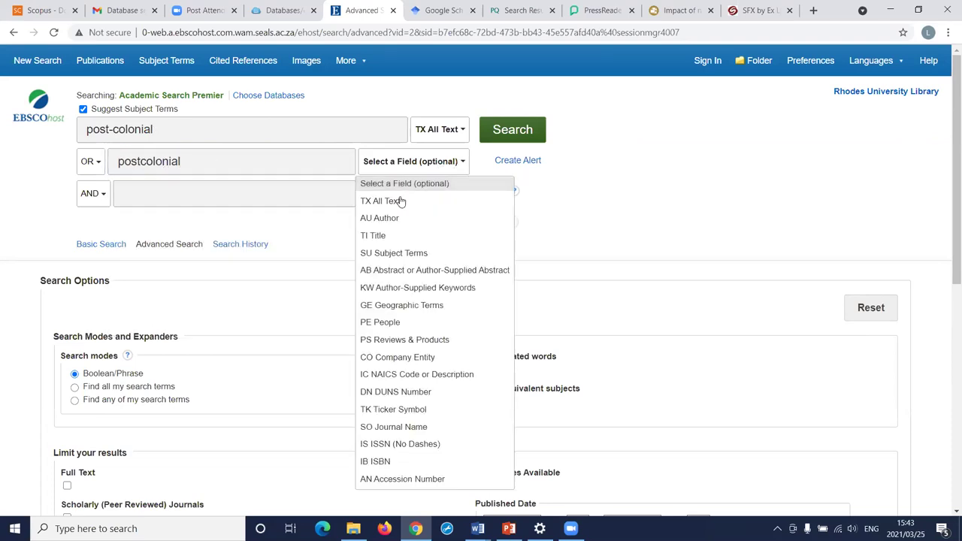
Enter "theatre" as the third term, combined with AND and searched in TX All Text
click(116, 200)
text(theatre)
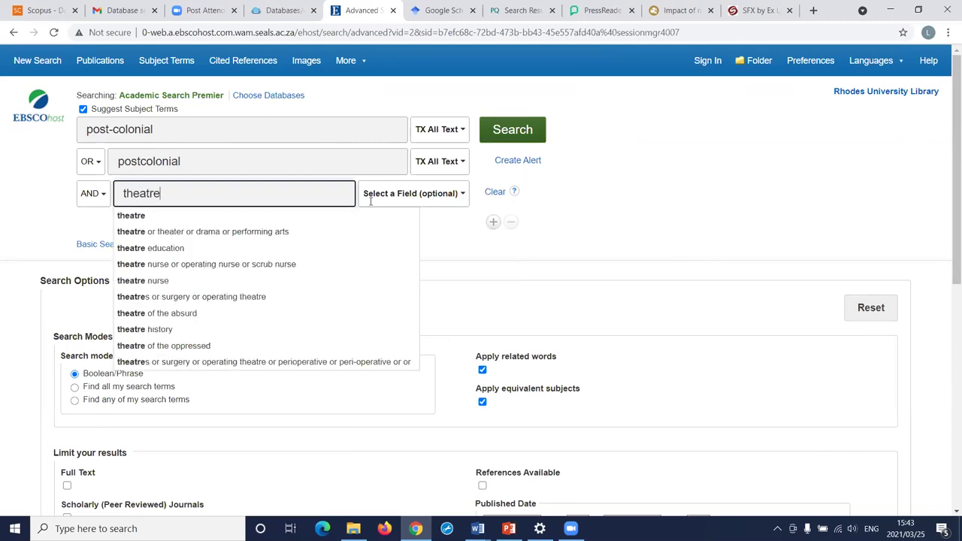
click(463, 197)
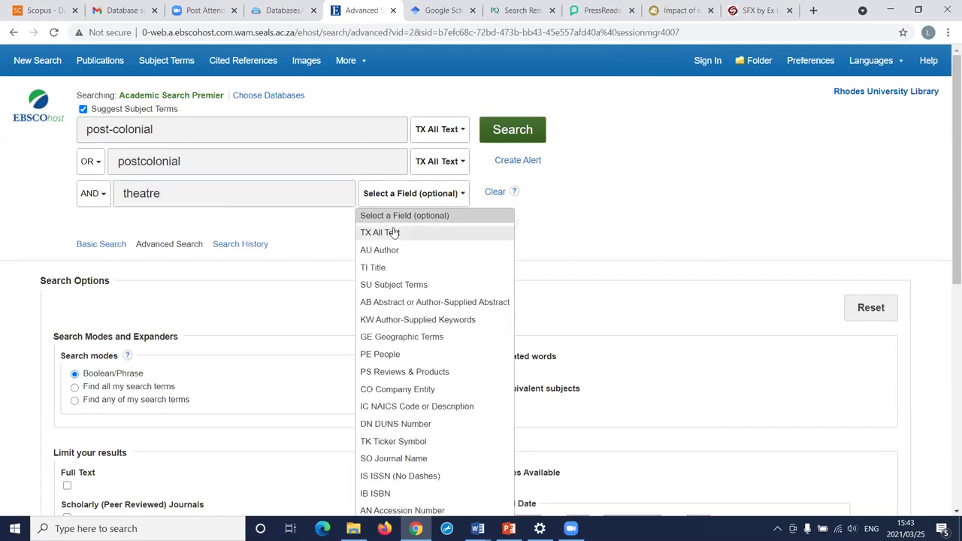
click(394, 233)
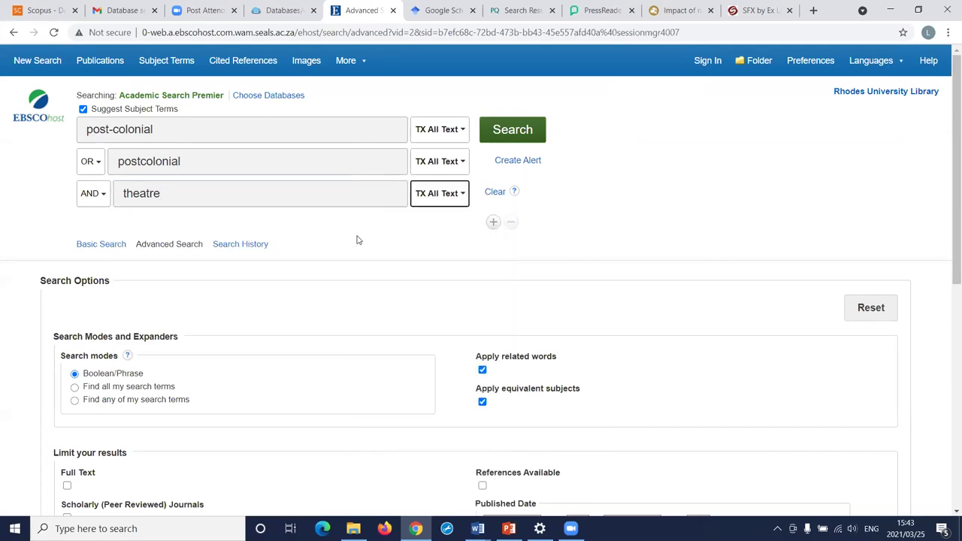
Add a fourth search row with the term "theater", combined with OR and searched in TX All Text
click(493, 223)
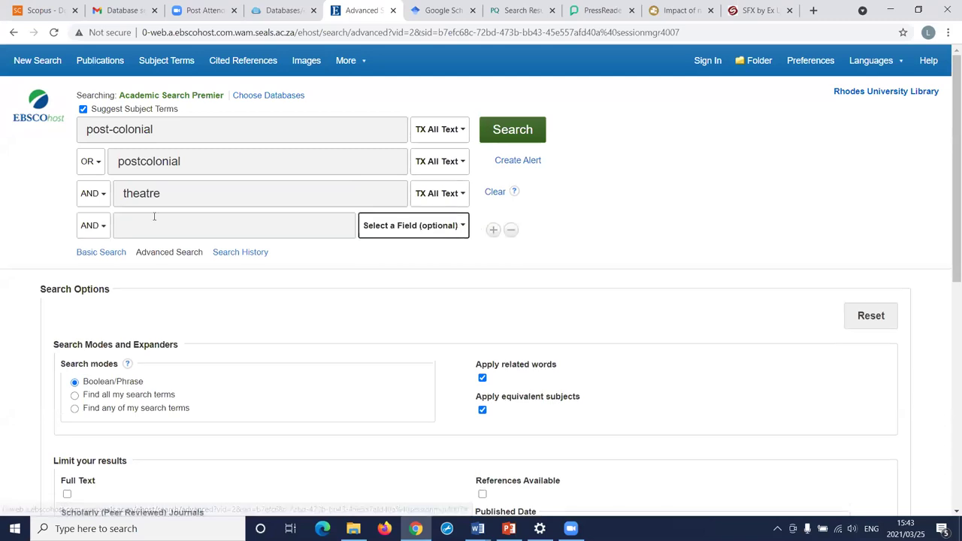
click(103, 228)
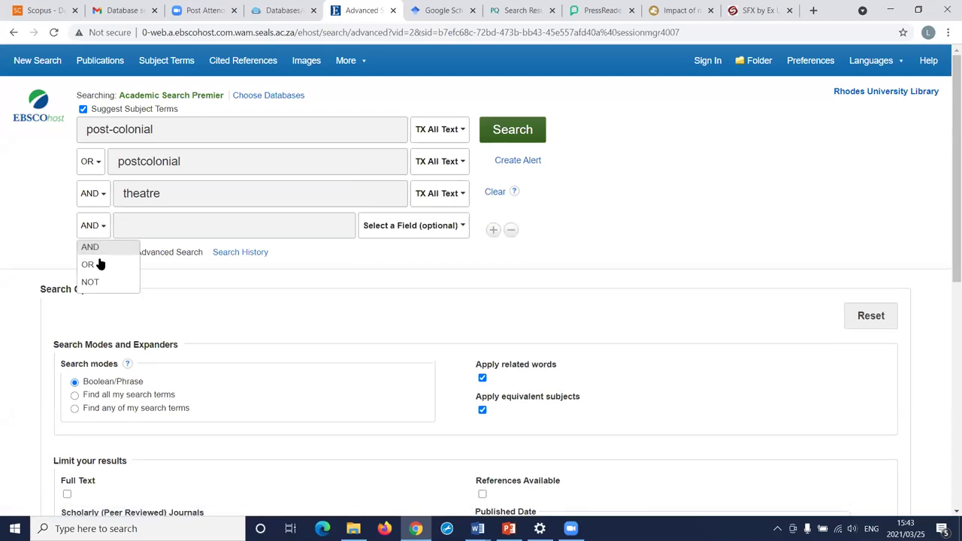
click(110, 262)
click(148, 228)
text(theater)
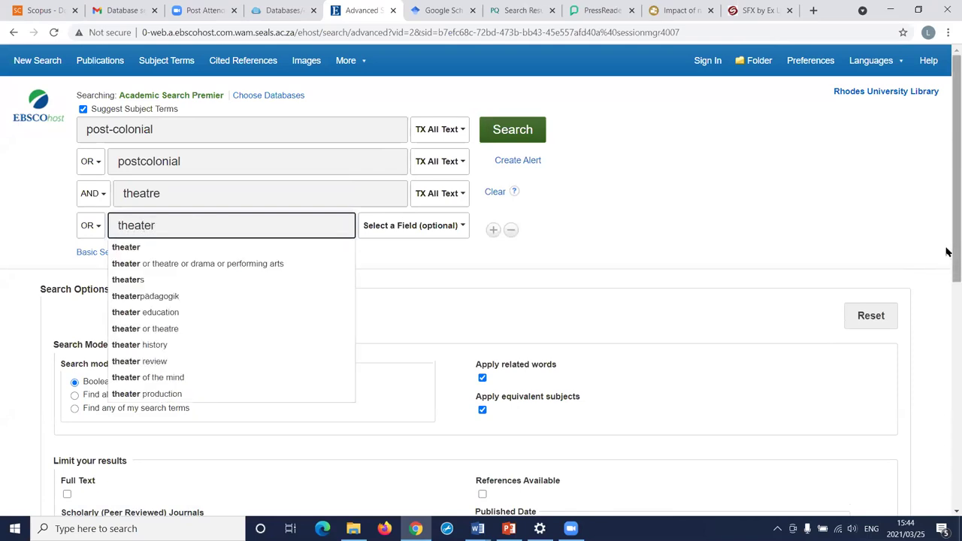
click(460, 227)
click(387, 265)
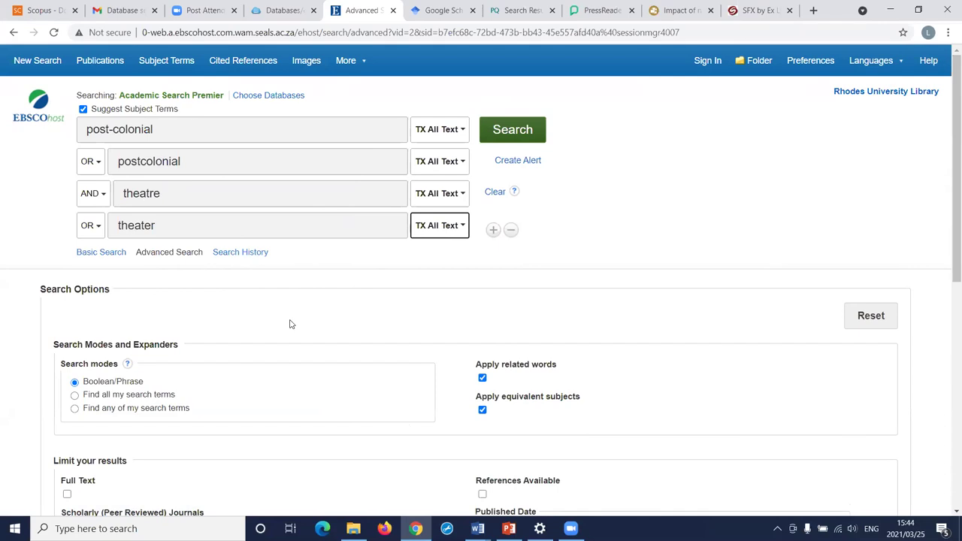
Limit the search to Scholarly (Peer Reviewed) Journals and run it
scroll(291, 324, down, 1)
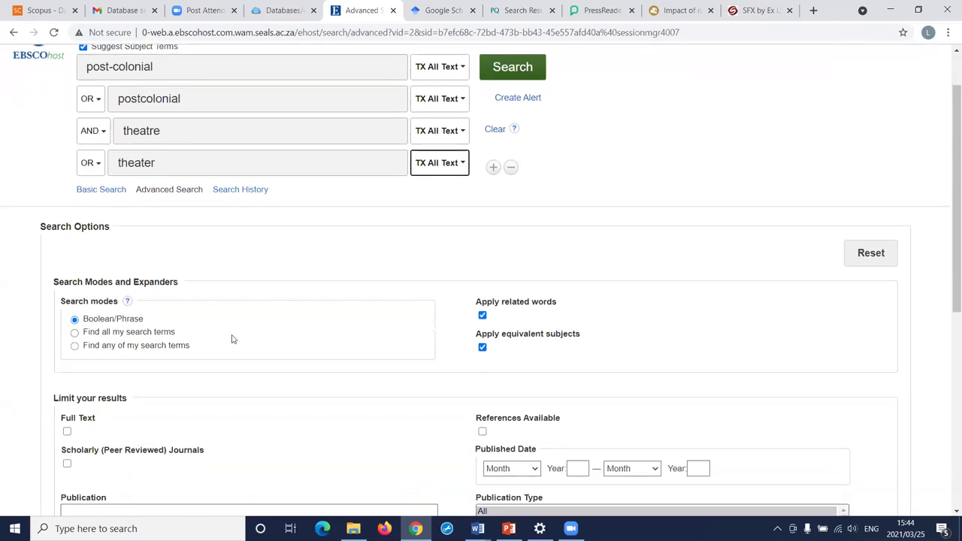
click(67, 464)
scroll(299, 430, up, 1)
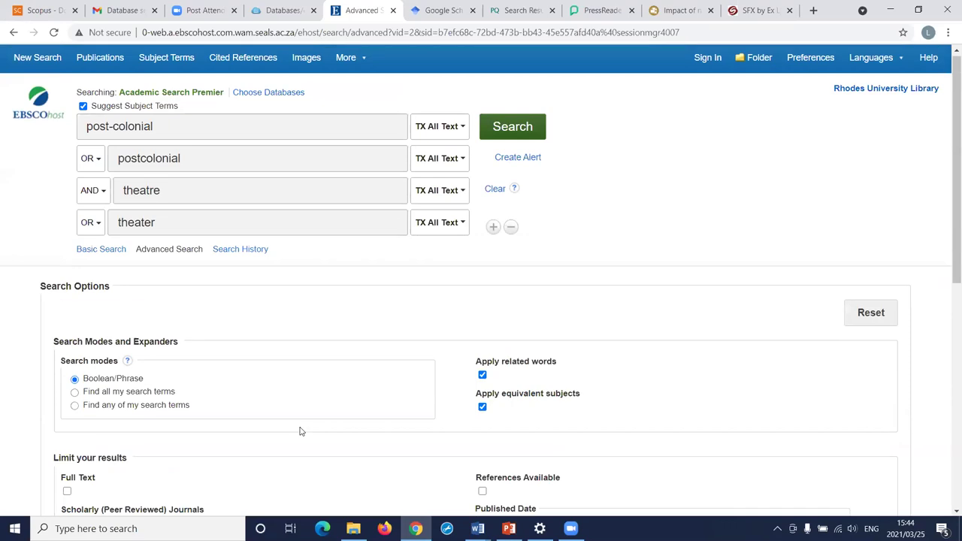
click(512, 128)
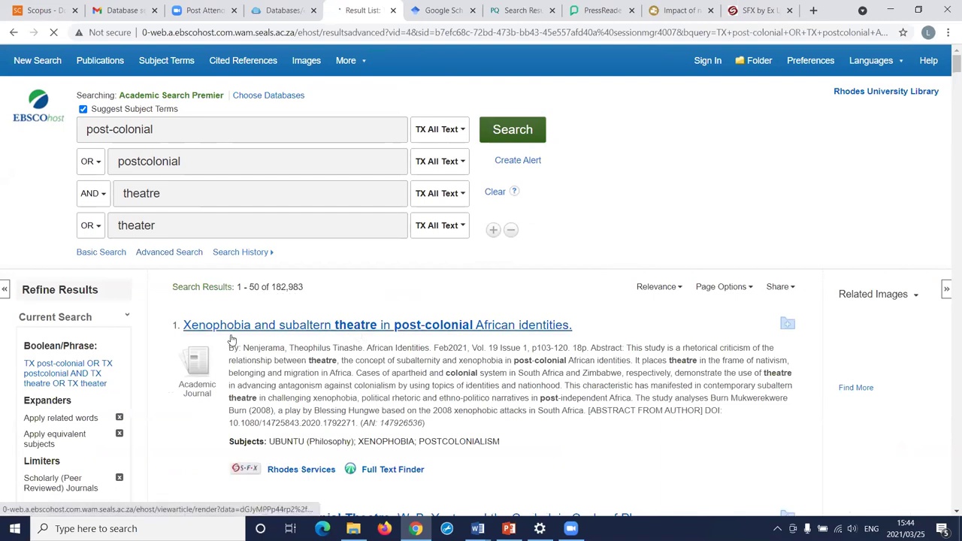
Restrict the results' publication date range to 2000 through 2021
scroll(131, 387, down, 1)
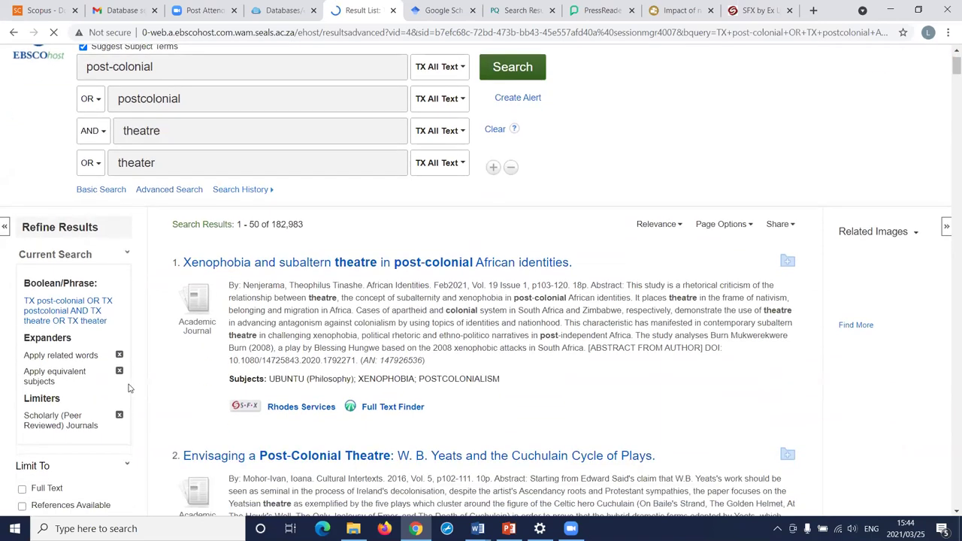
scroll(22, 339, down, 2)
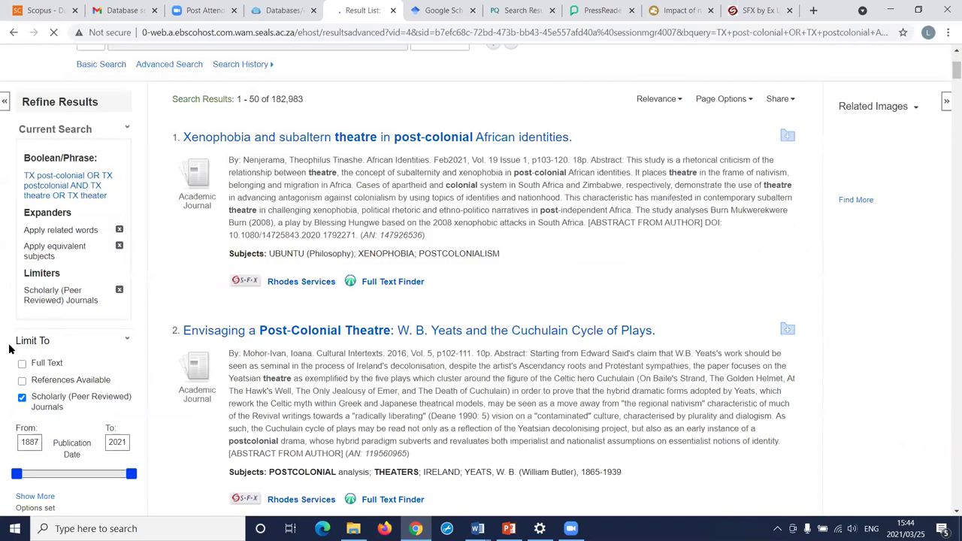
scroll(30, 352, down, 2)
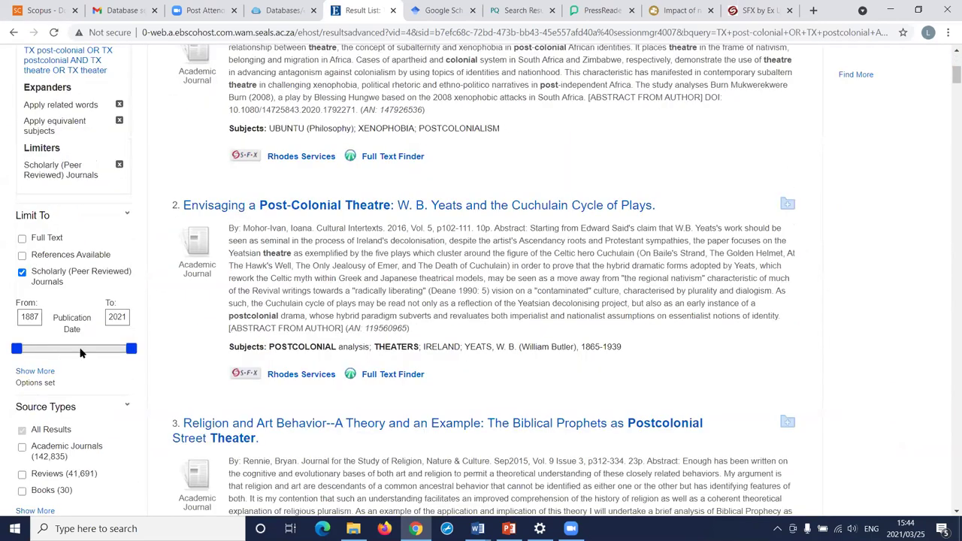
drag(96, 350, 117, 351)
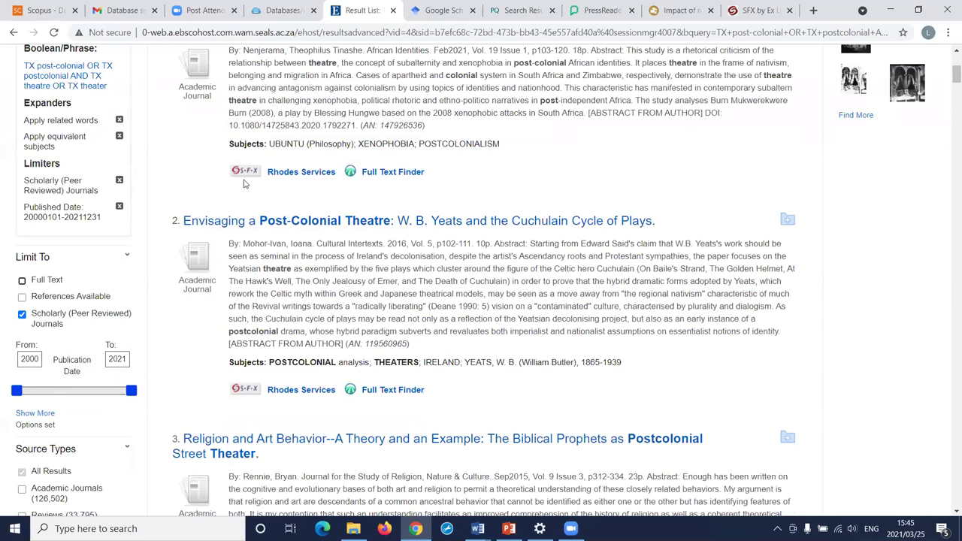
Review the applied limiters and the remaining refine options, expanding the Subject: Thesaurus Term filter to see its entries
scroll(98, 378, up, 2)
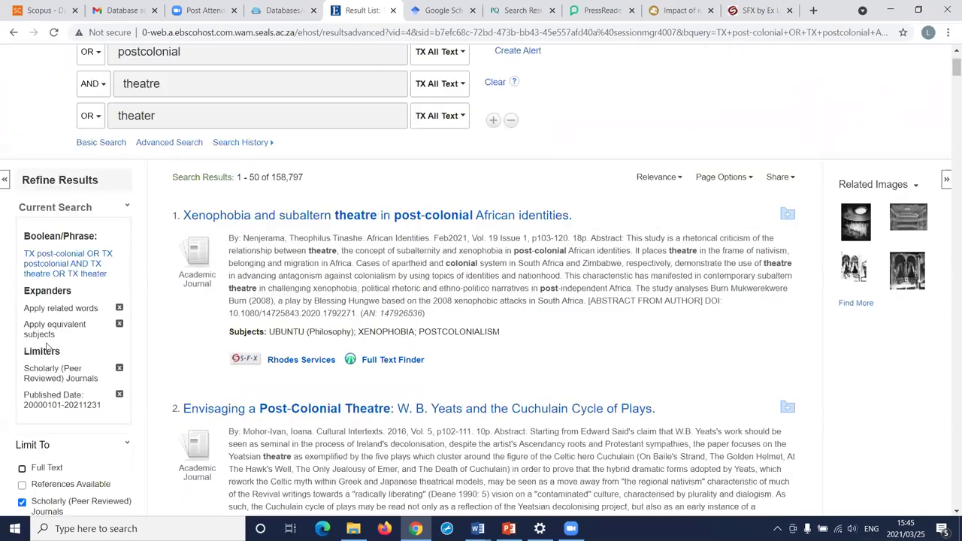
scroll(84, 358, down, 2)
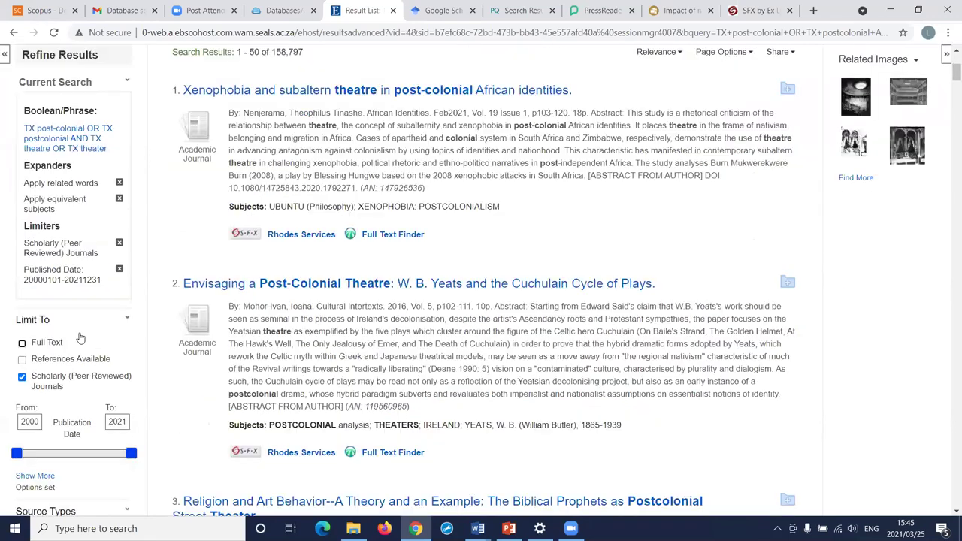
scroll(94, 302, down, 5)
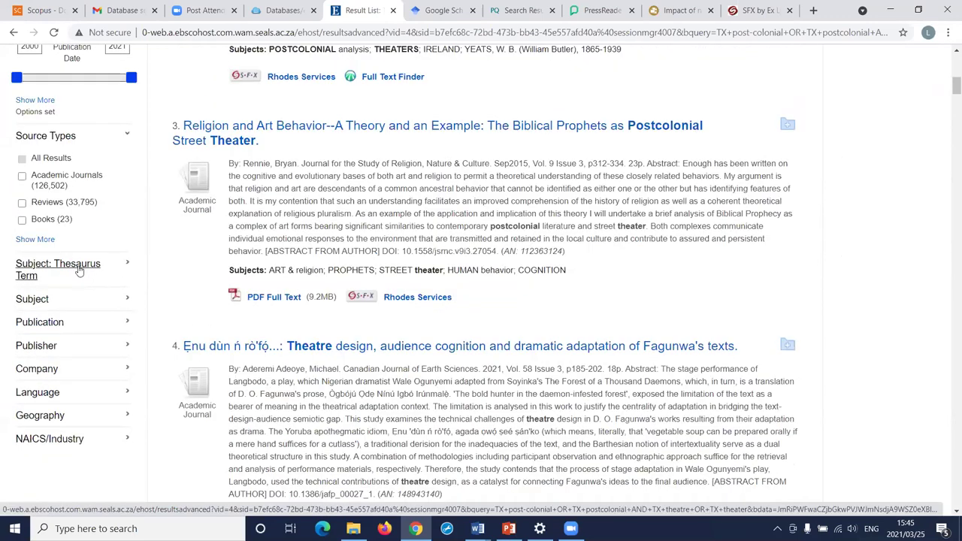
click(126, 265)
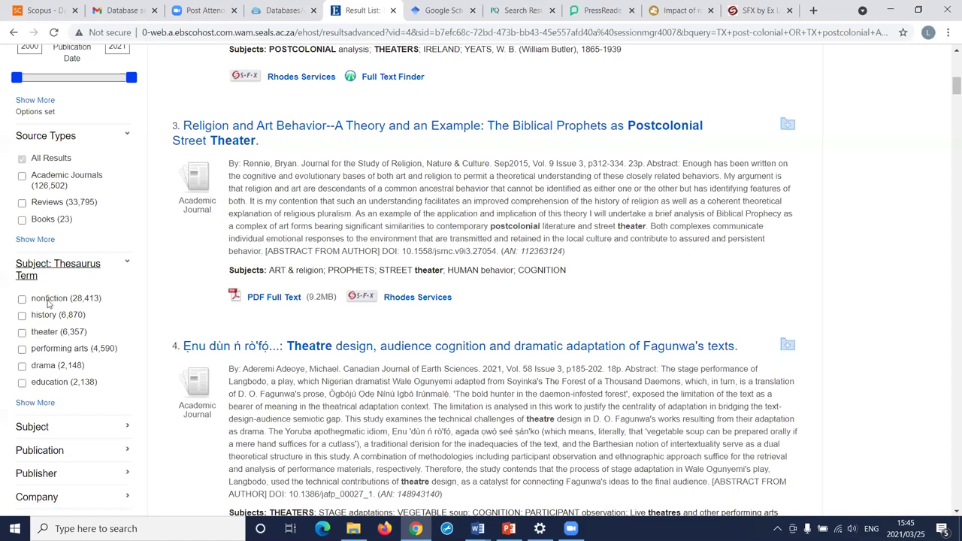
scroll(71, 360, down, 2)
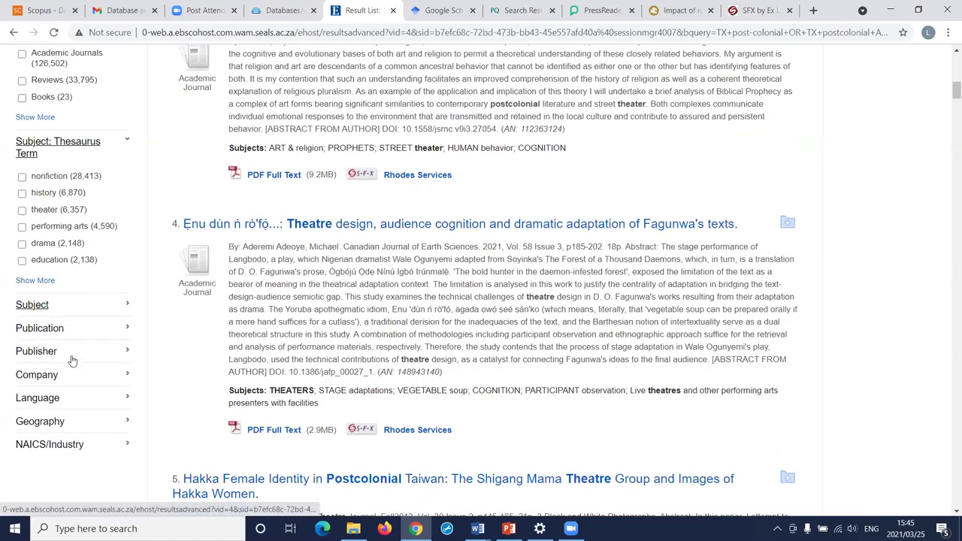
scroll(72, 361, up, 3)
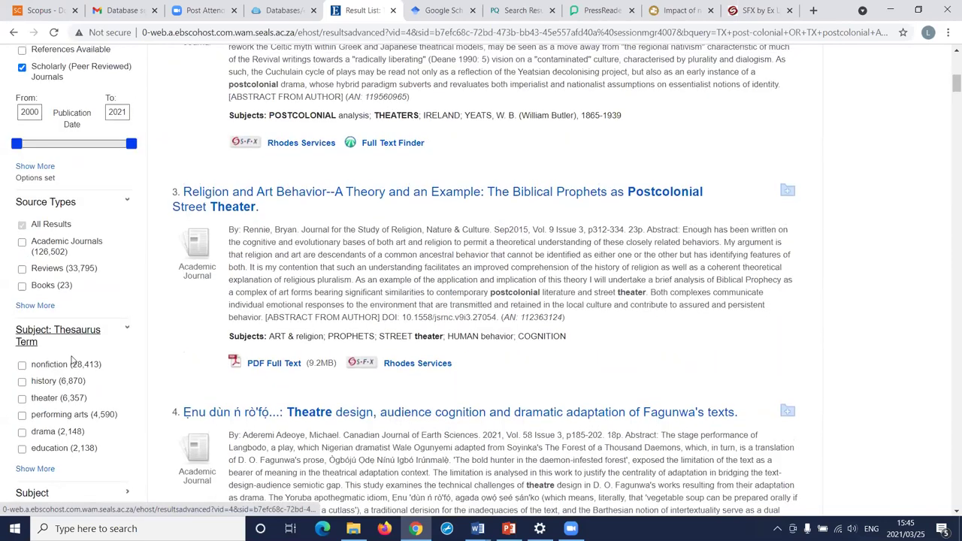
scroll(71, 361, up, 3)
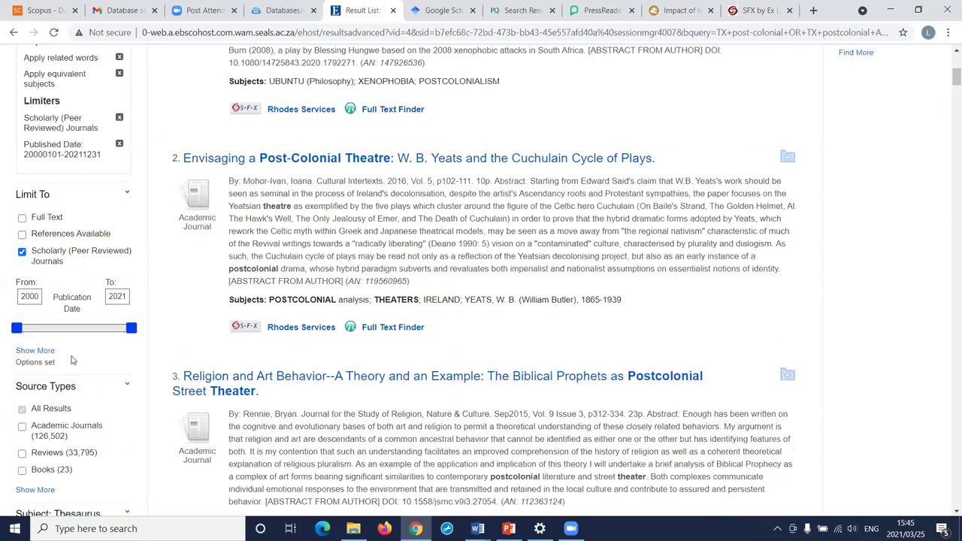
scroll(369, 393, up, 3)
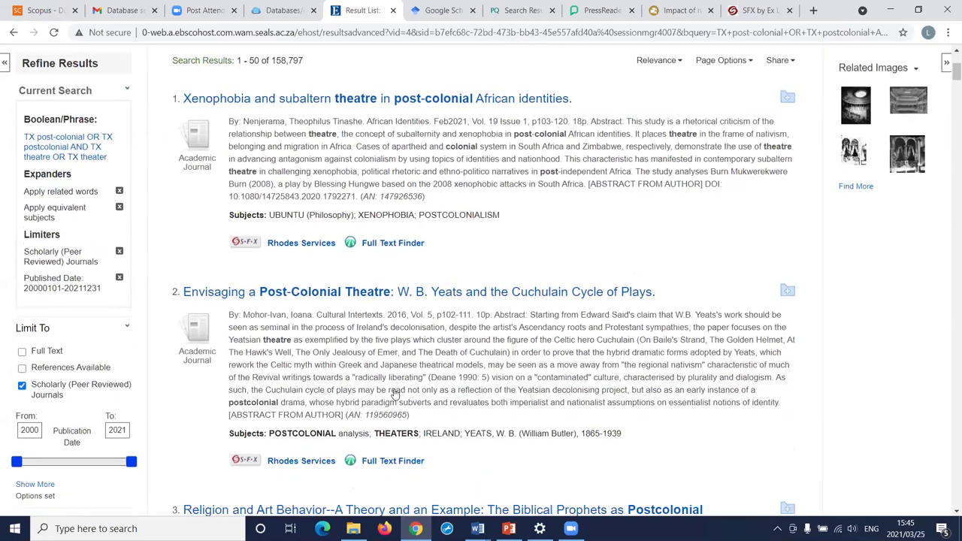
Compare the PDF Full Text, Rhodes Services and Full Text Finder links offered under the first results
scroll(274, 357, down, 3)
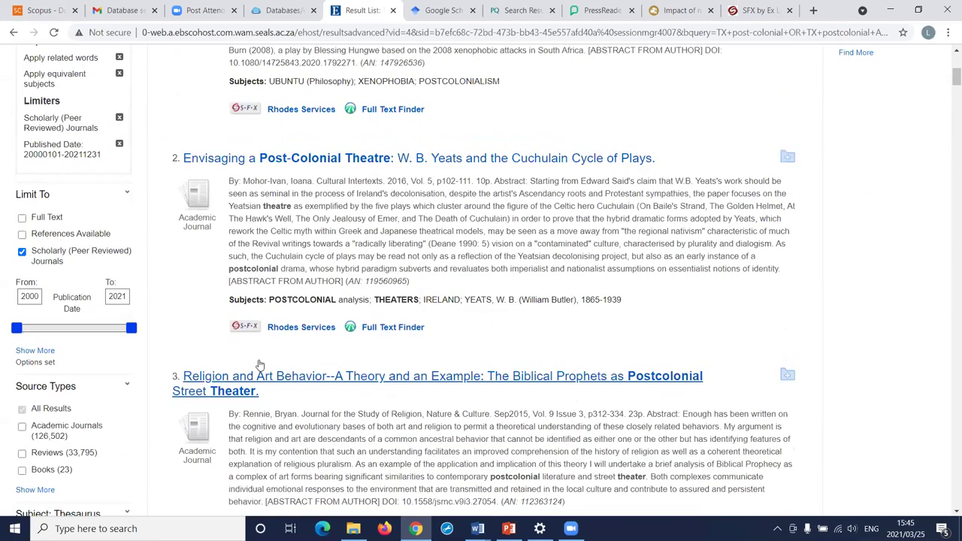
scroll(259, 374, down, 3)
scroll(258, 373, up, 2)
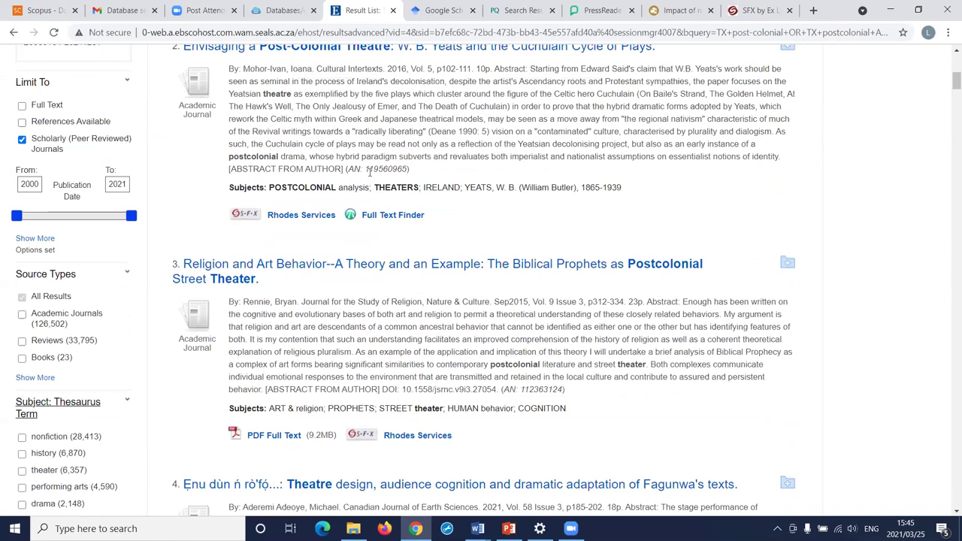
scroll(362, 165, up, 1)
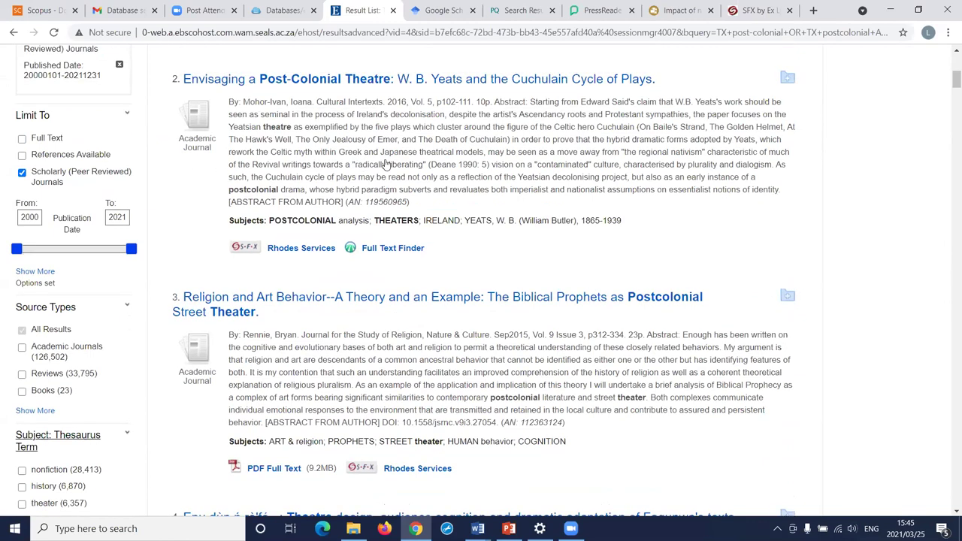
scroll(263, 162, up, 4)
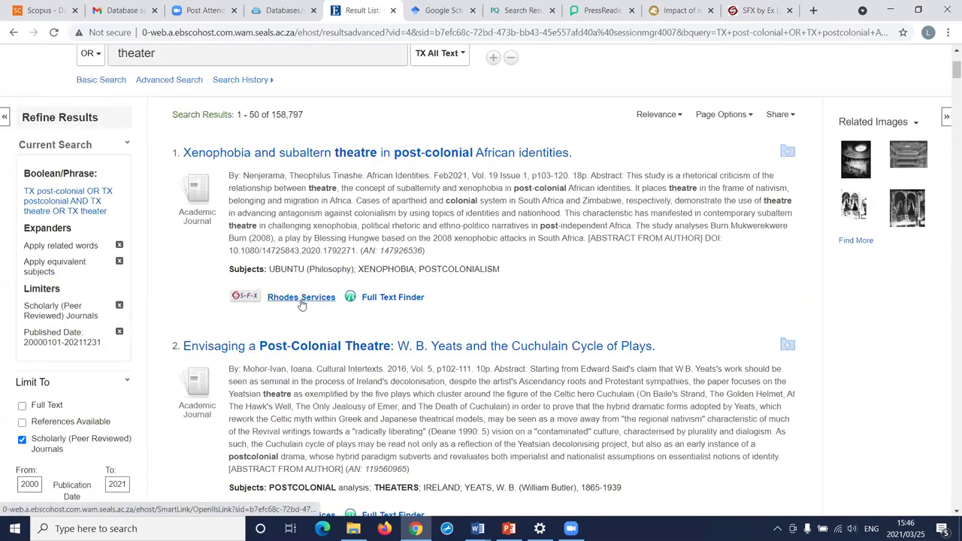
Check full-text access for the first result through its Rhodes Services link, and return to the EBSCOhost results
click(297, 300)
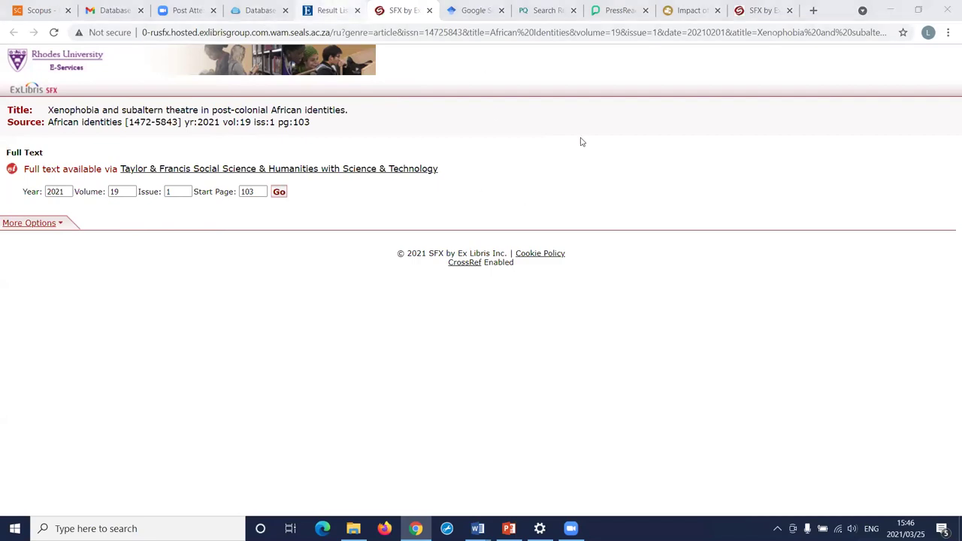
key(ctrl+shift+Tab)
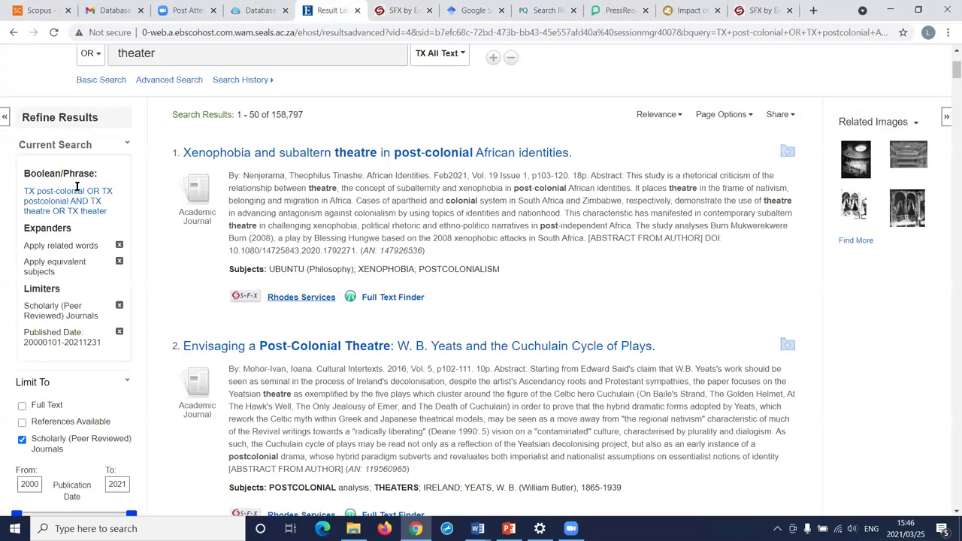
Open the Create Alert form for the current search, view its frequency options, and close it without saving
scroll(55, 58, up, 1)
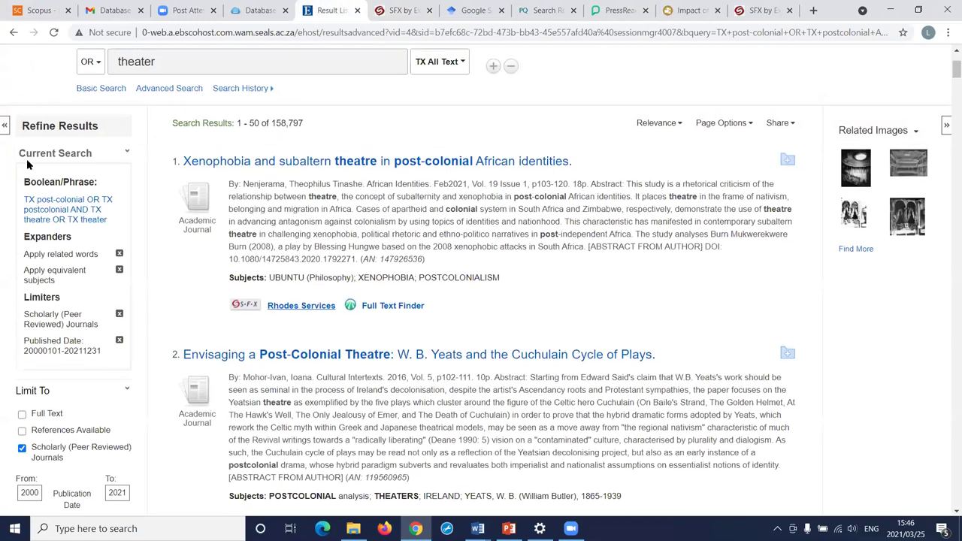
scroll(28, 164, up, 3)
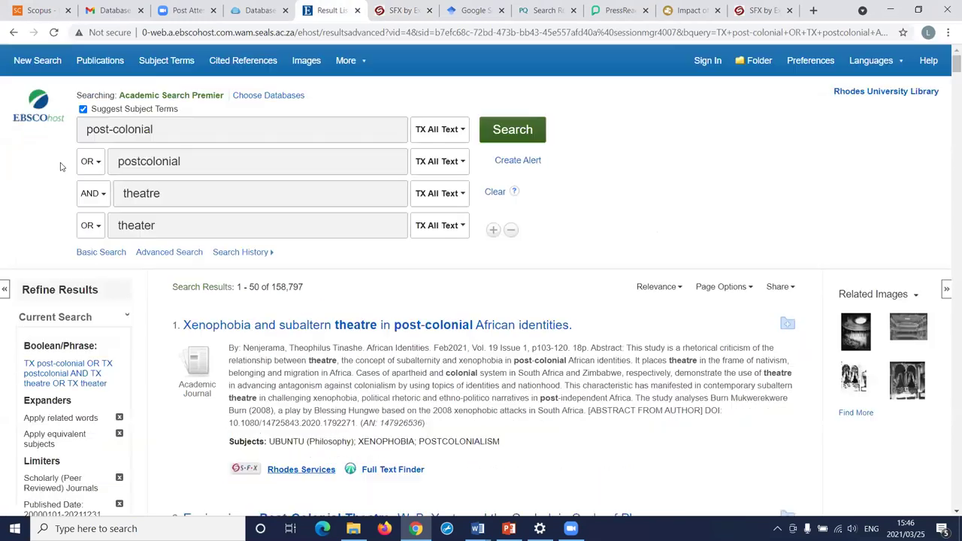
click(519, 162)
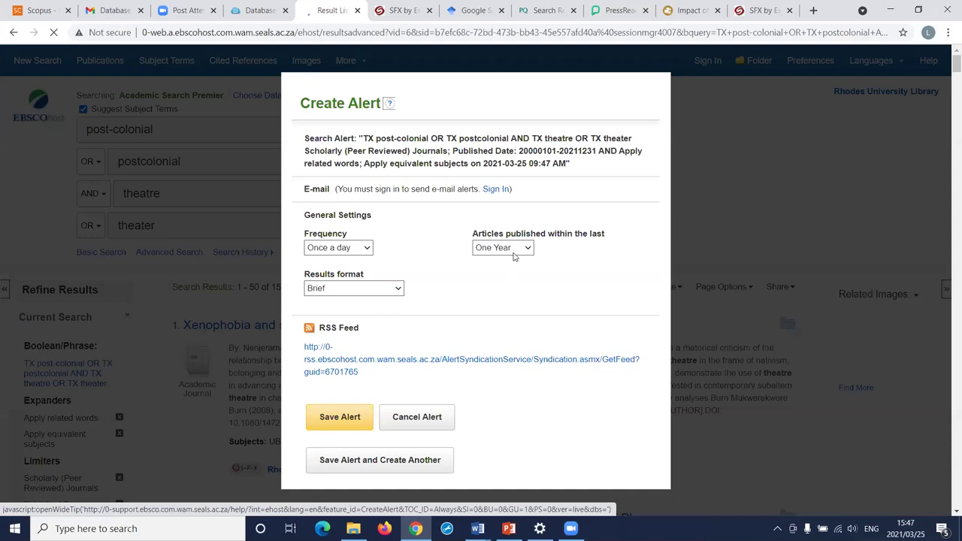
click(349, 252)
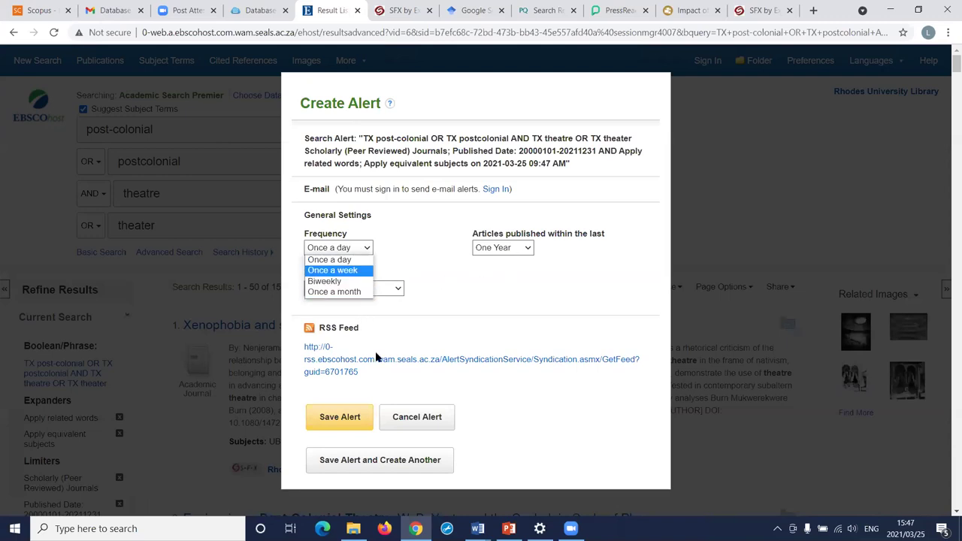
click(374, 389)
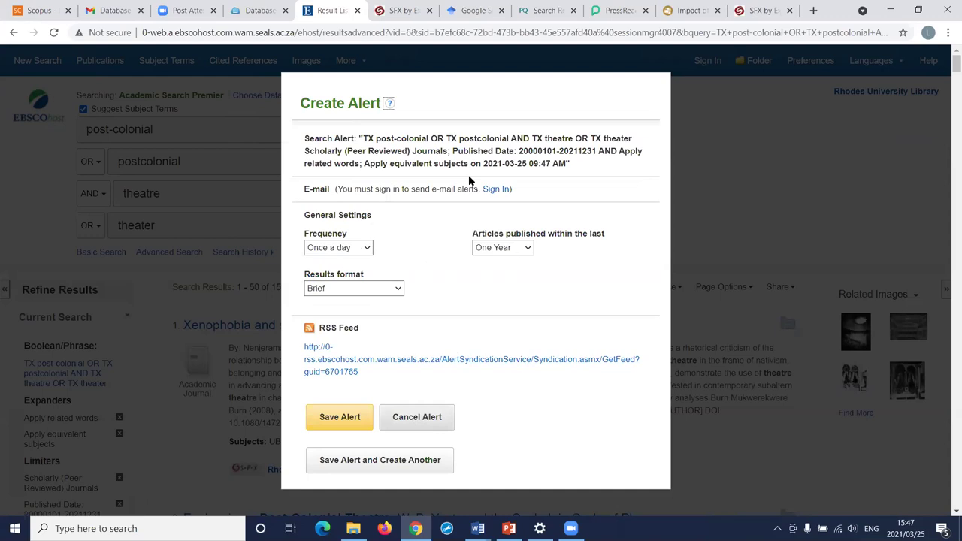
key(Escape)
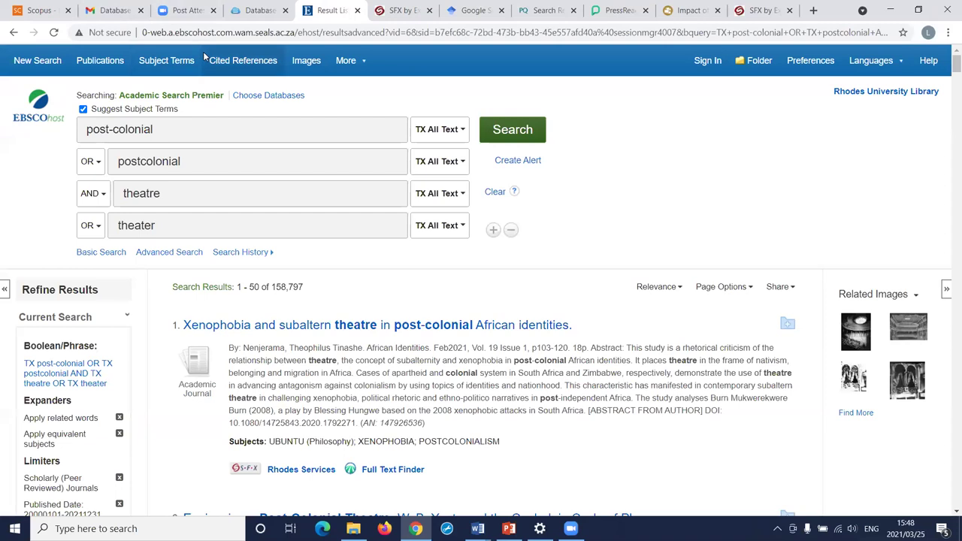
Switch to Scopus and run the document search africa AND "digital technolog*" in Article title, Abstract, Keywords
click(43, 9)
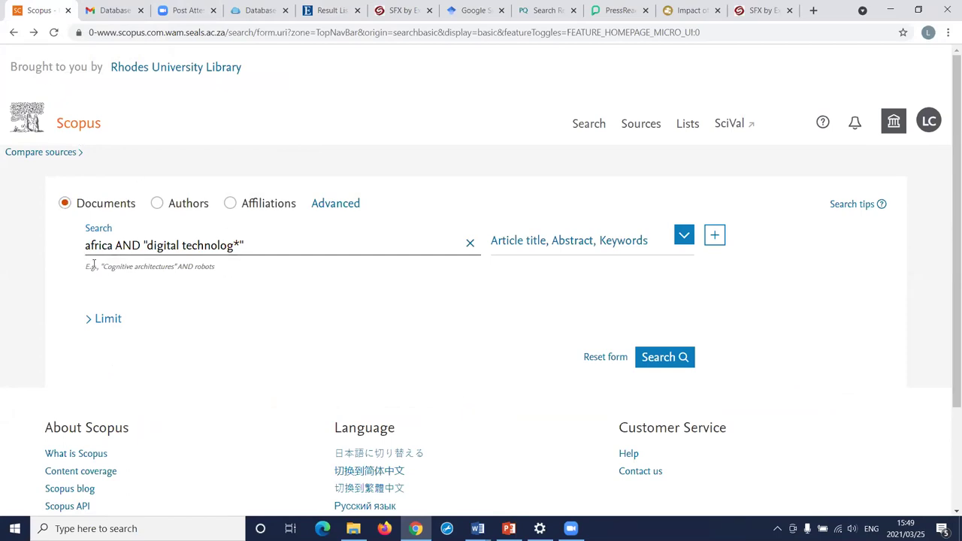
click(226, 246)
click(667, 358)
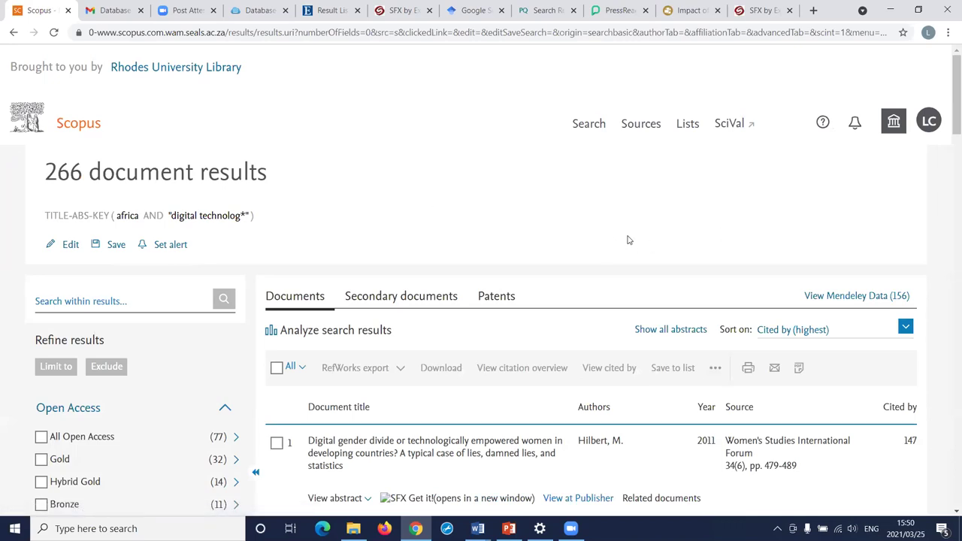
Examine the Scopus results and the refine options for open access, year, author name, subject area and document type
scroll(586, 331, down, 1)
scroll(406, 203, down, 2)
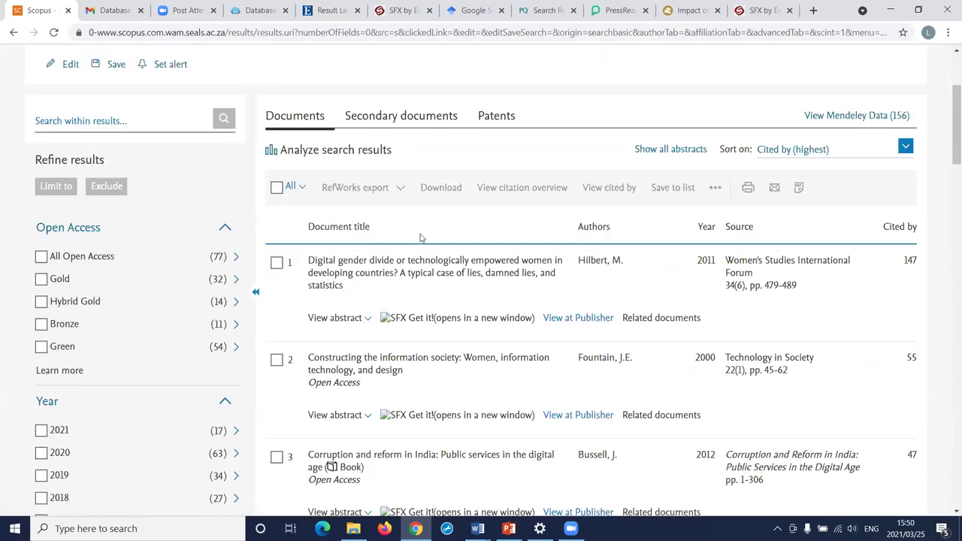
scroll(451, 256, down, 1)
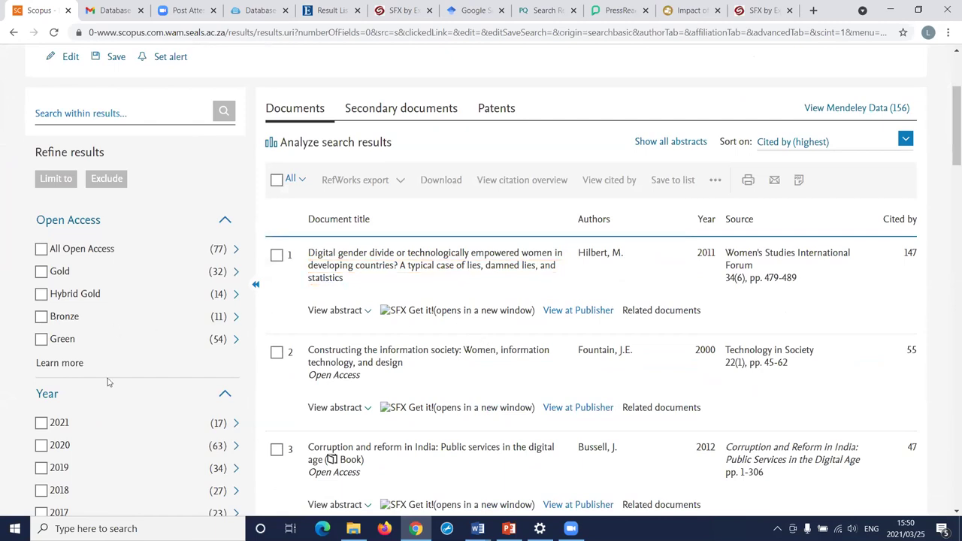
scroll(112, 376, down, 2)
scroll(113, 391, down, 1)
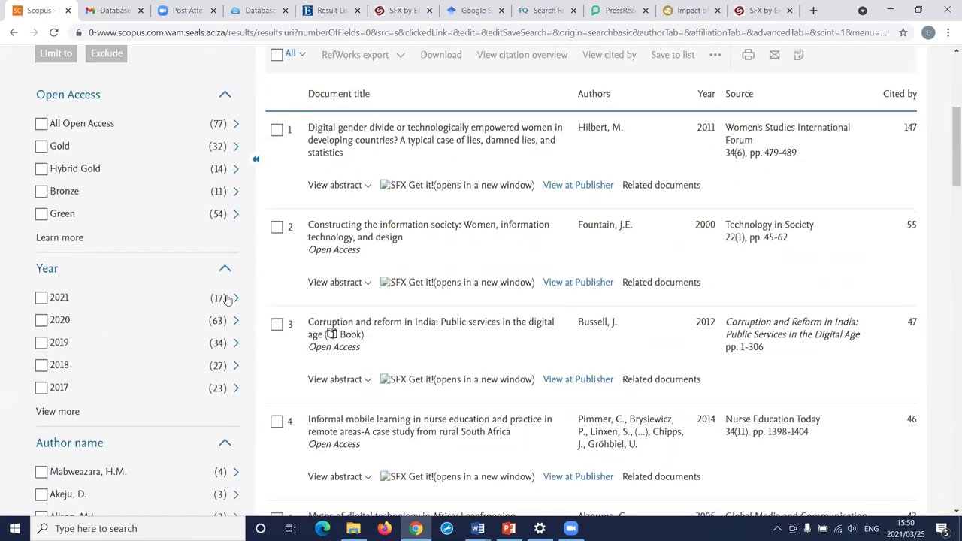
scroll(225, 301, down, 1)
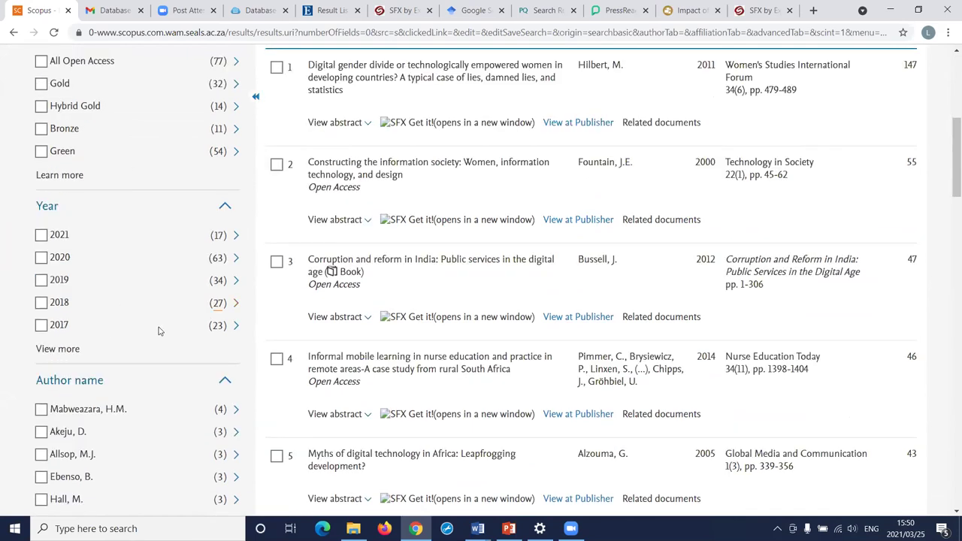
scroll(150, 328, down, 6)
scroll(152, 327, down, 6)
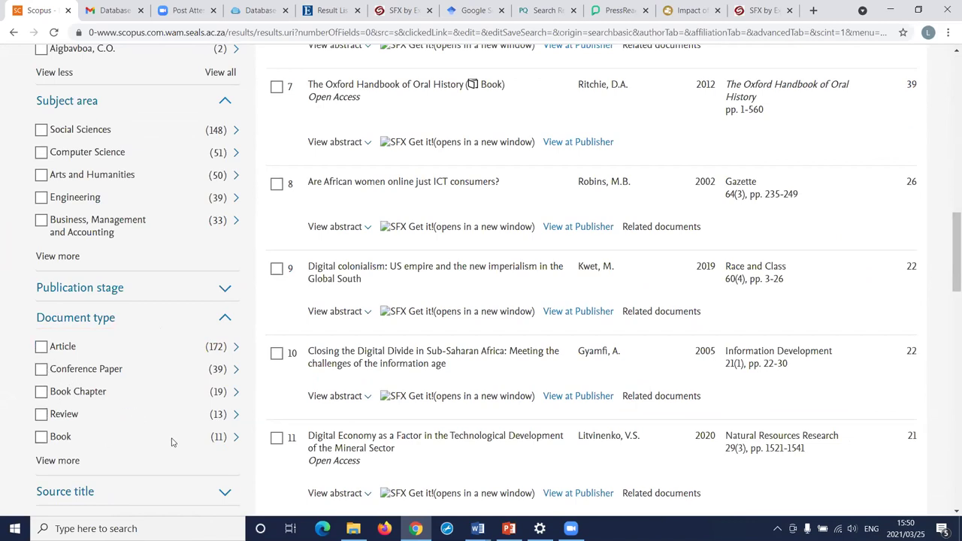
scroll(330, 417, up, 1)
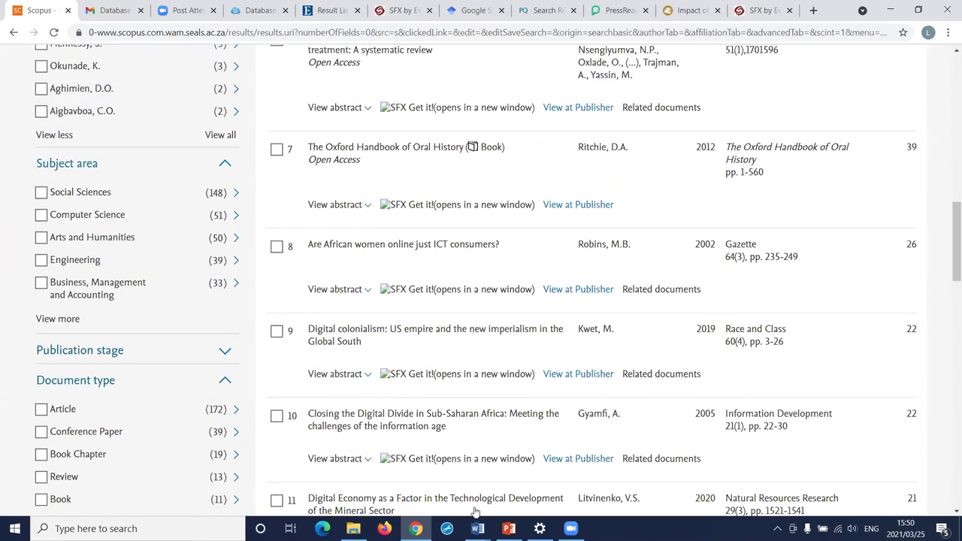
scroll(443, 442, up, 1)
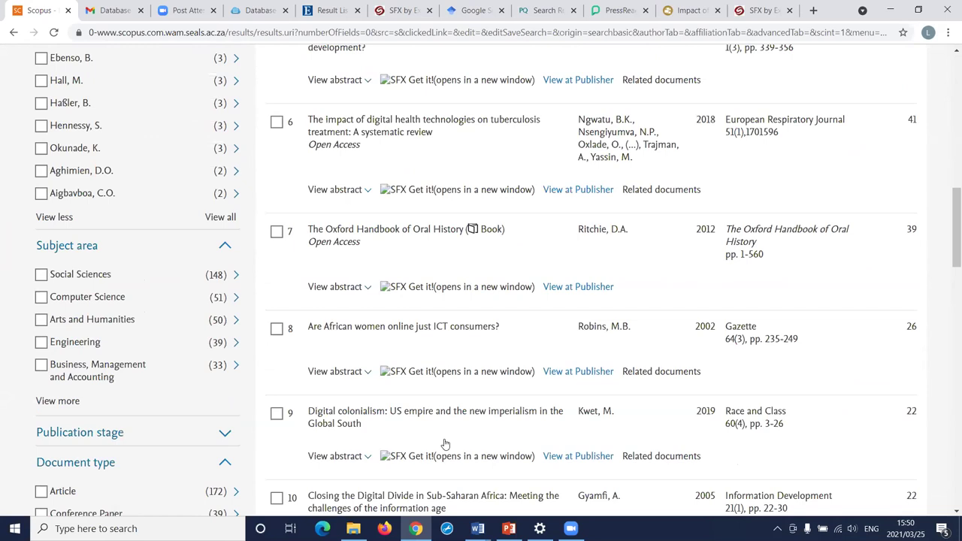
scroll(445, 444, up, 5)
scroll(408, 426, up, 4)
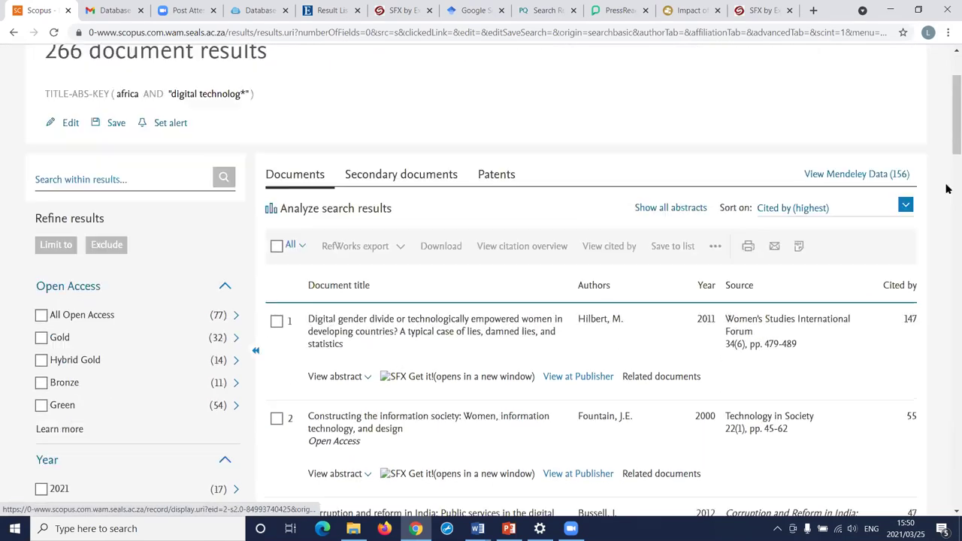
Open the Set alert form for the Scopus search and review its name, e-mail address and frequency fields
scroll(947, 189, up, 2)
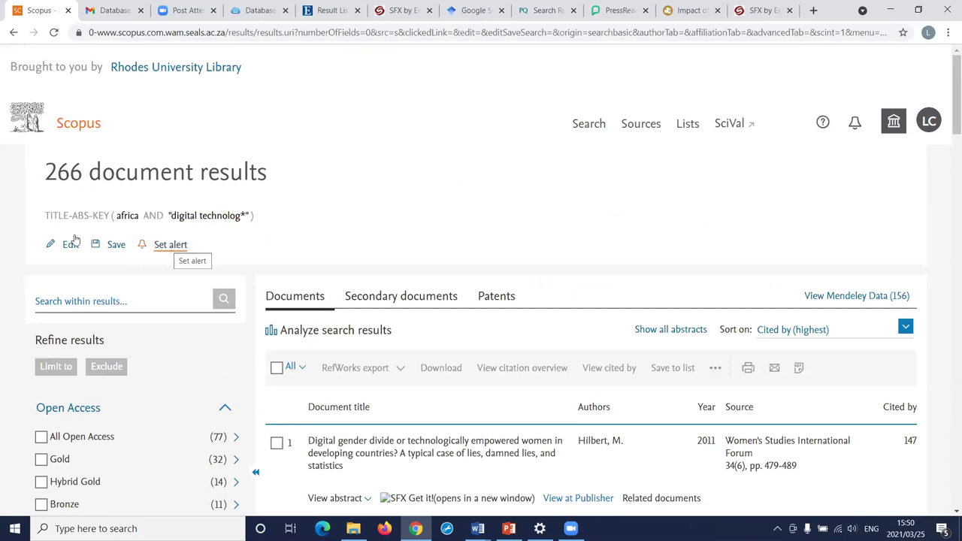
click(165, 248)
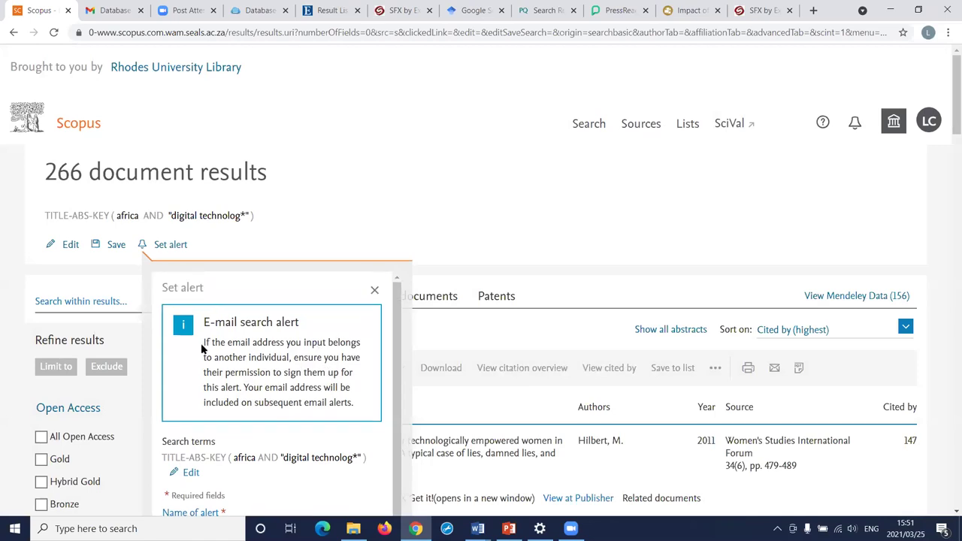
scroll(335, 345, down, 1)
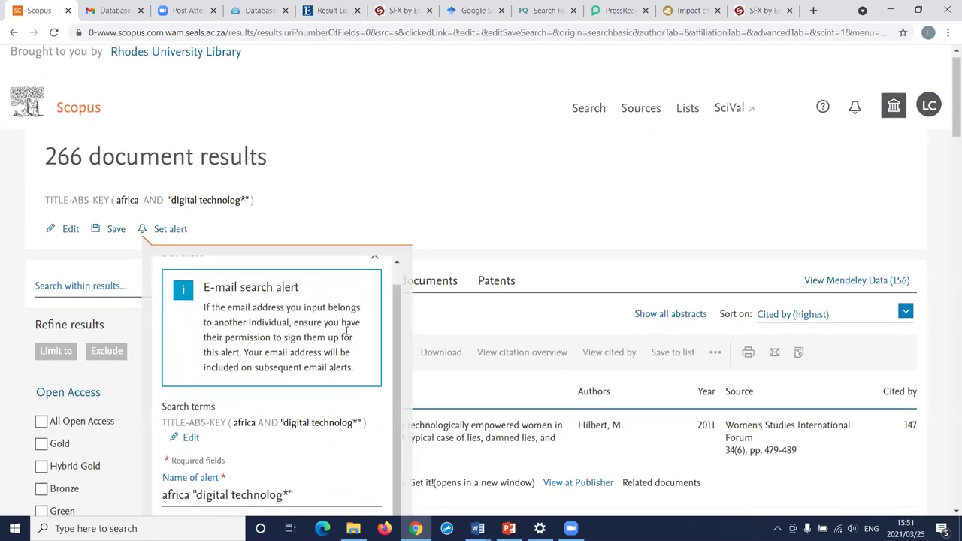
scroll(311, 323, down, 3)
scroll(310, 324, down, 1)
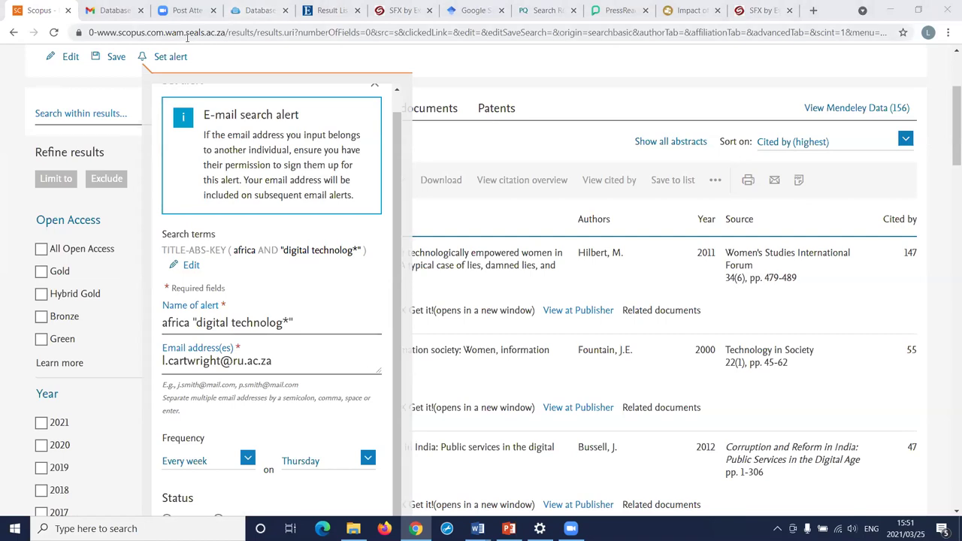
Return to the library guide's databases page and look through its resource lists up to the first entries
key(ctrl+4)
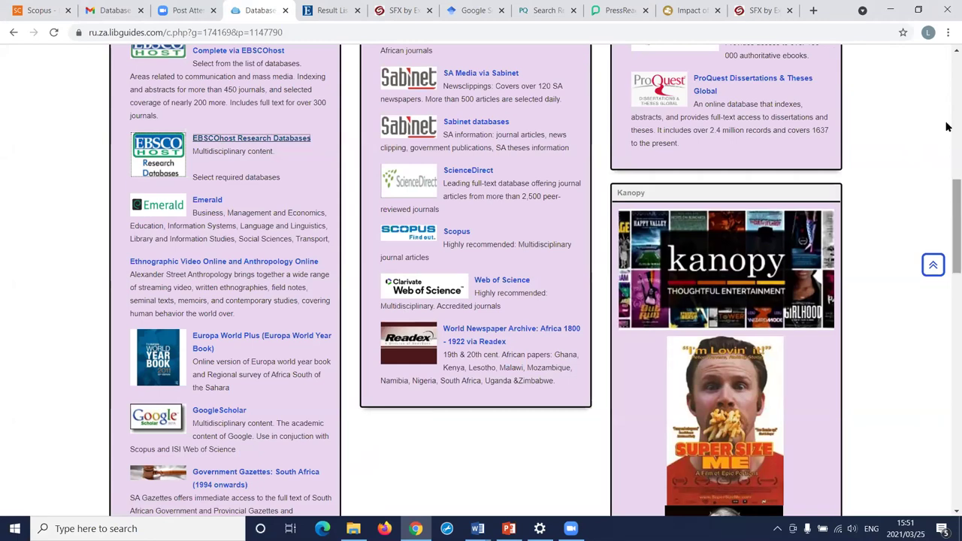
scroll(946, 180, up, 2)
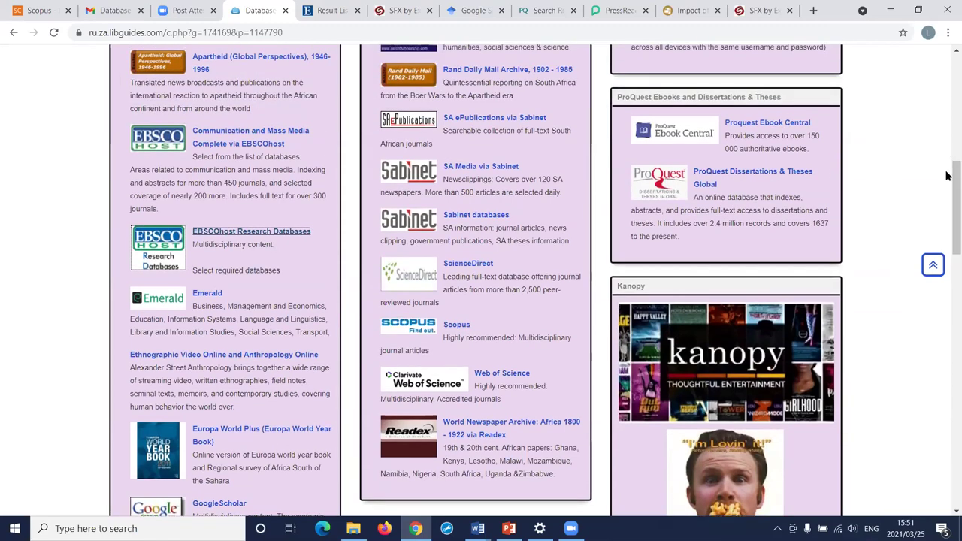
scroll(946, 176, up, 2)
scroll(946, 176, up, 4)
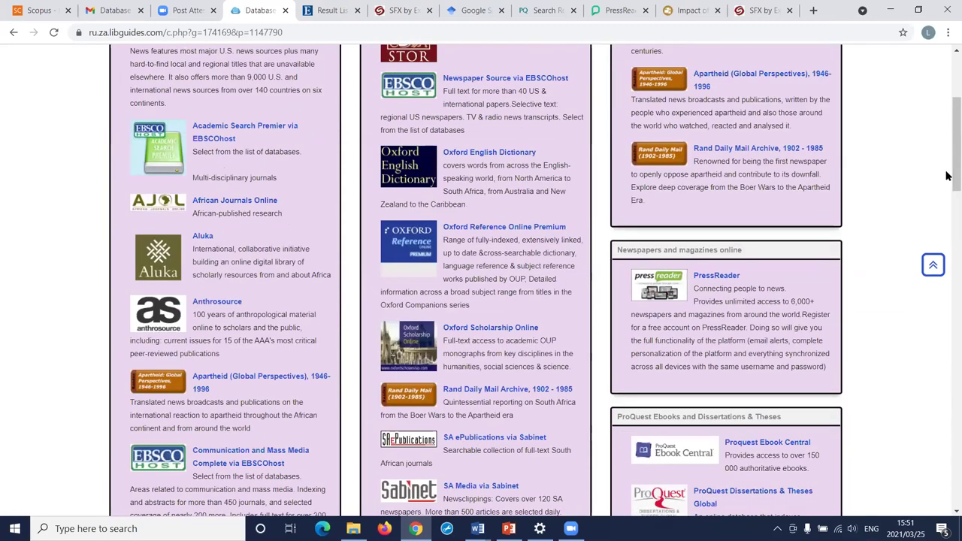
scroll(946, 175, up, 2)
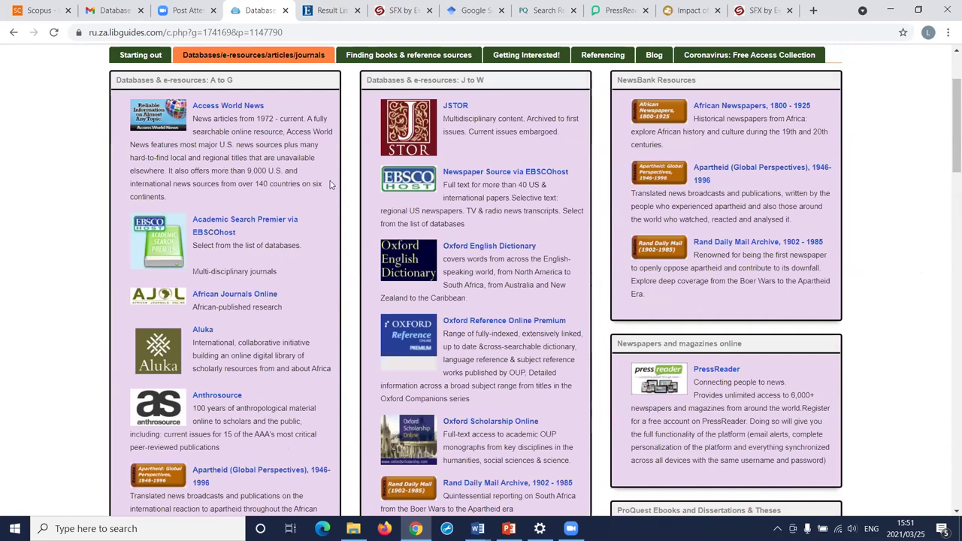